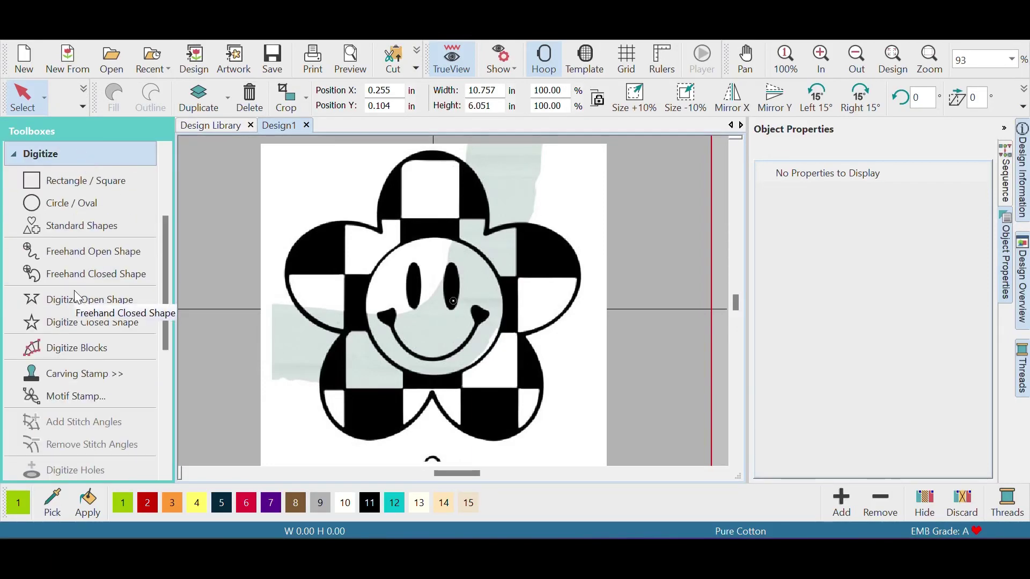
Step: Digitize a closed Tatami-filled shape tracing the full five-petal outline of the flower artwork
left_click(76, 322)
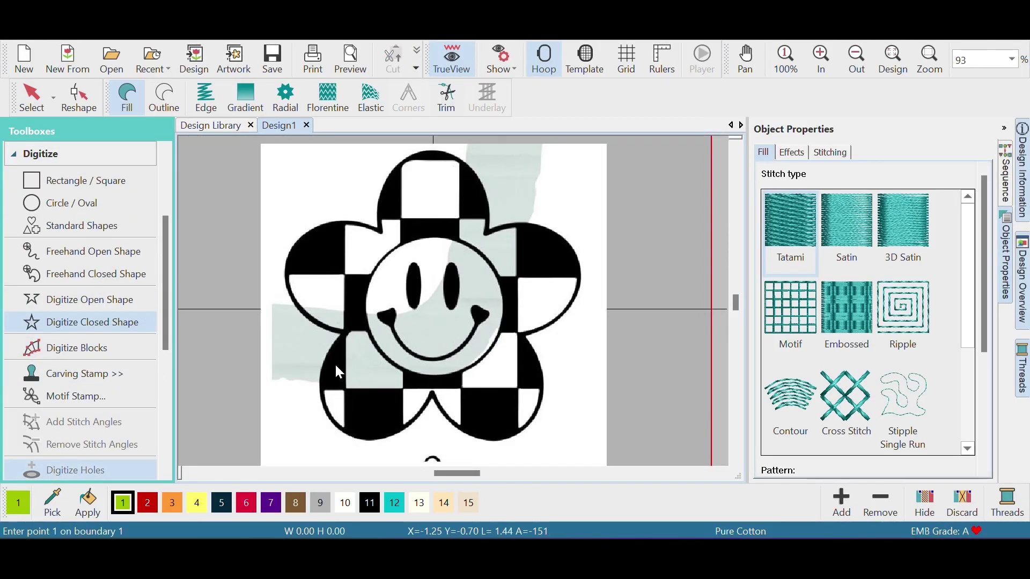
left_click(347, 333)
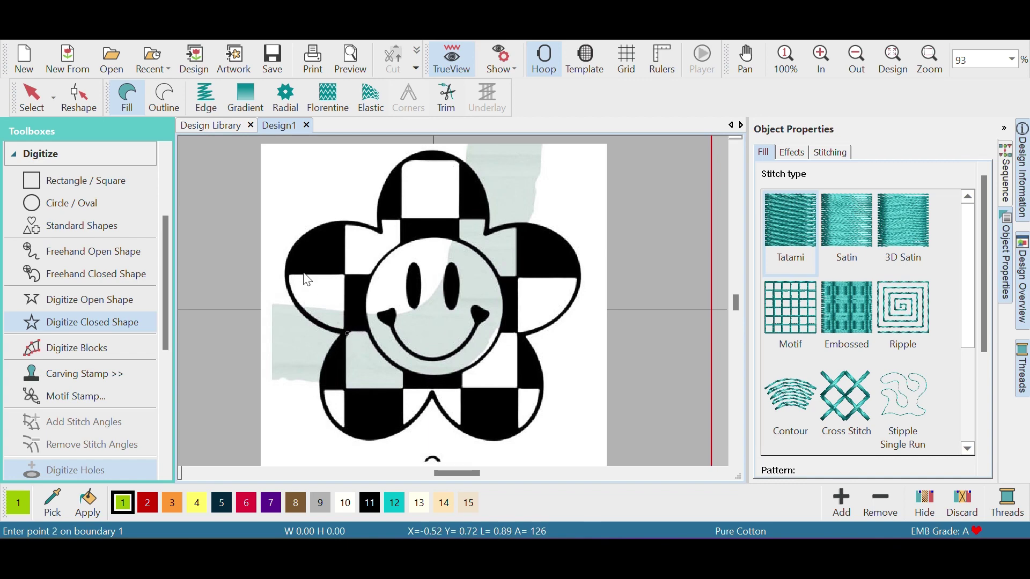
left_click(381, 234)
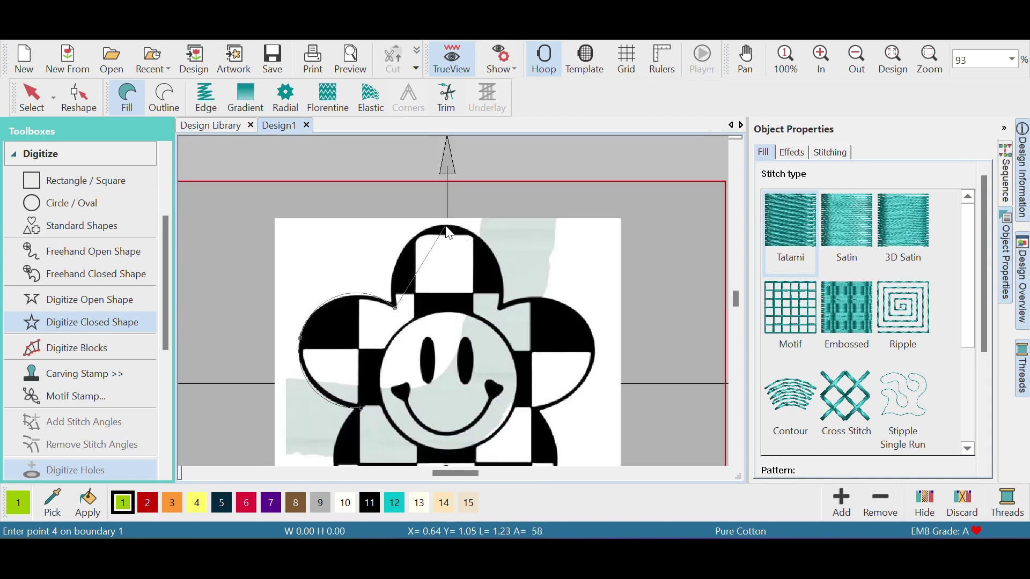
left_click(446, 226)
left_click(500, 309)
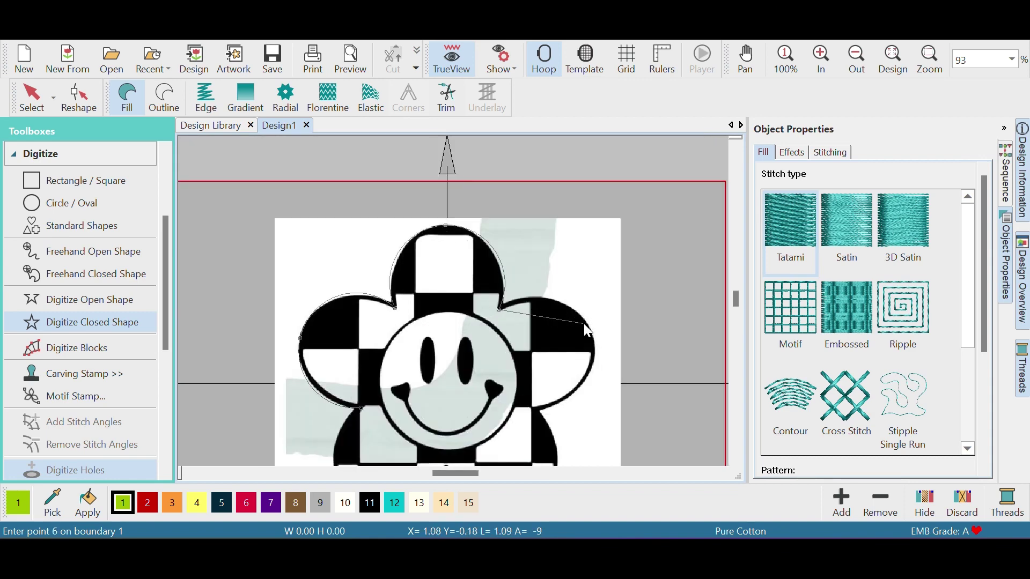
left_click(592, 338)
left_click(534, 412)
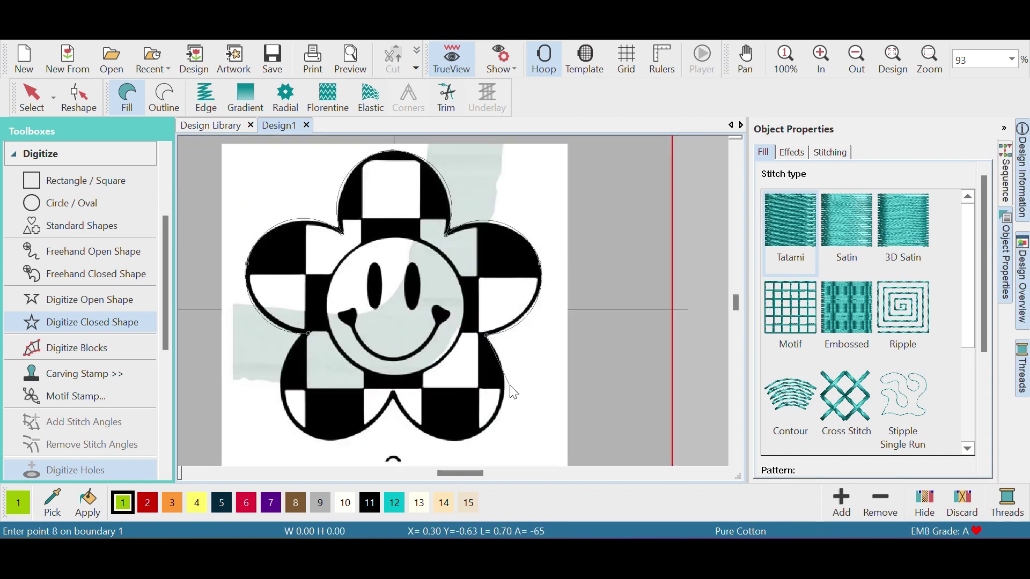
left_click(479, 434)
left_click(392, 393)
left_click(311, 436)
left_click(308, 333)
key("Return")
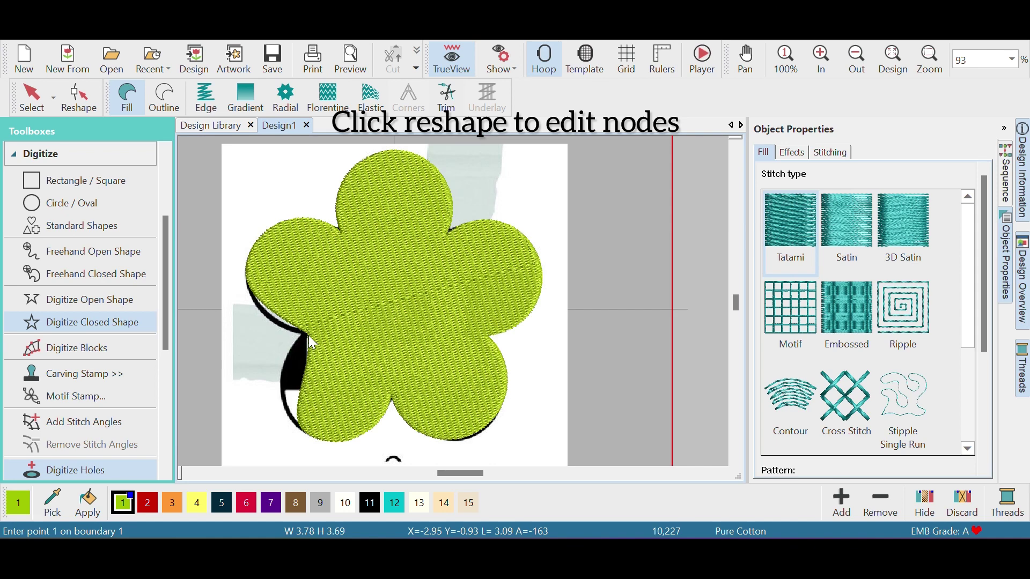
key("Escape")
Step: Reshape the flower fill's left and lower-left petal curves to match the artwork and recolor it with thread color 10
left_click(83, 102)
left_click(65, 132)
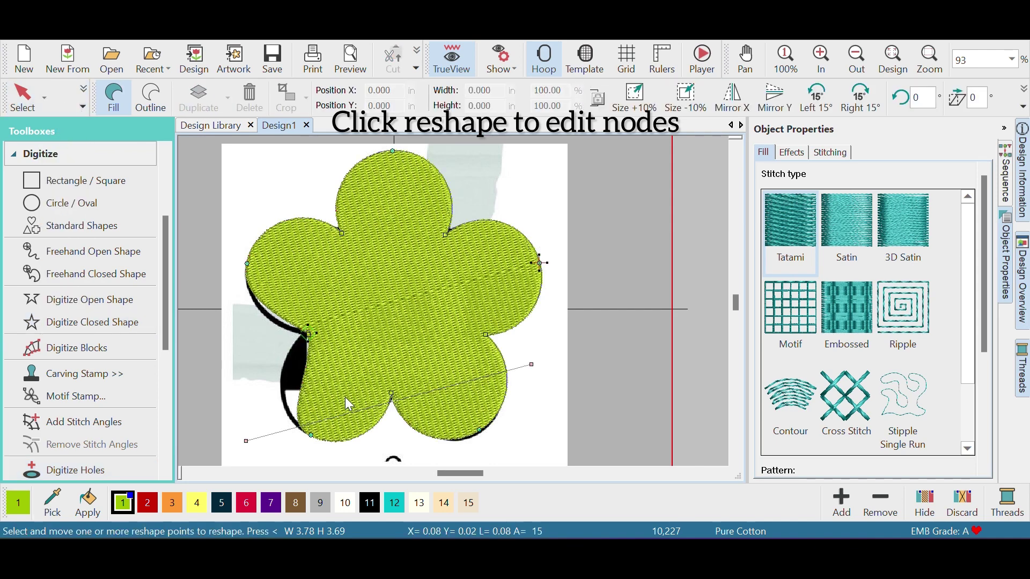
left_click(305, 378)
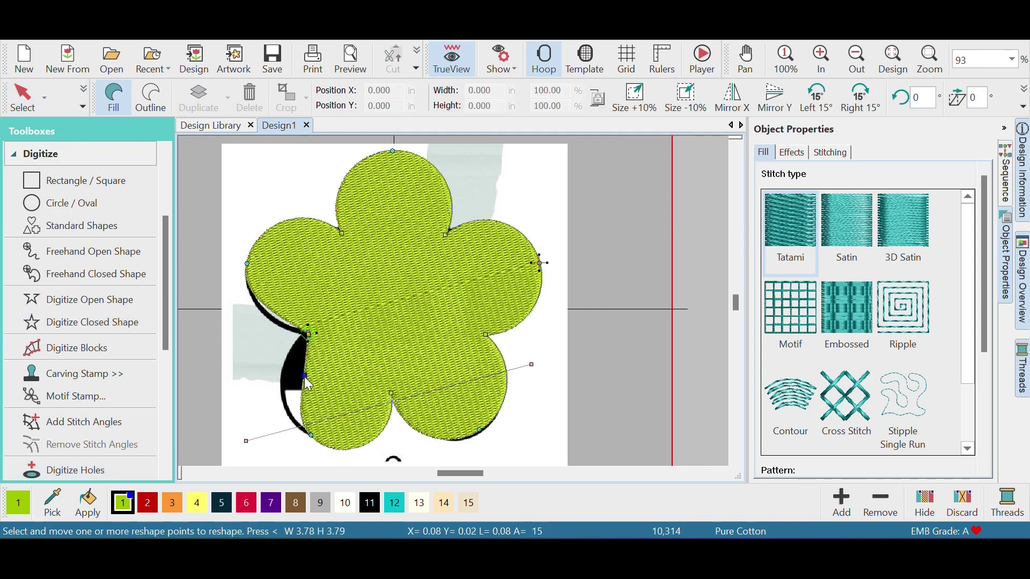
left_click_drag(304, 375, 295, 341)
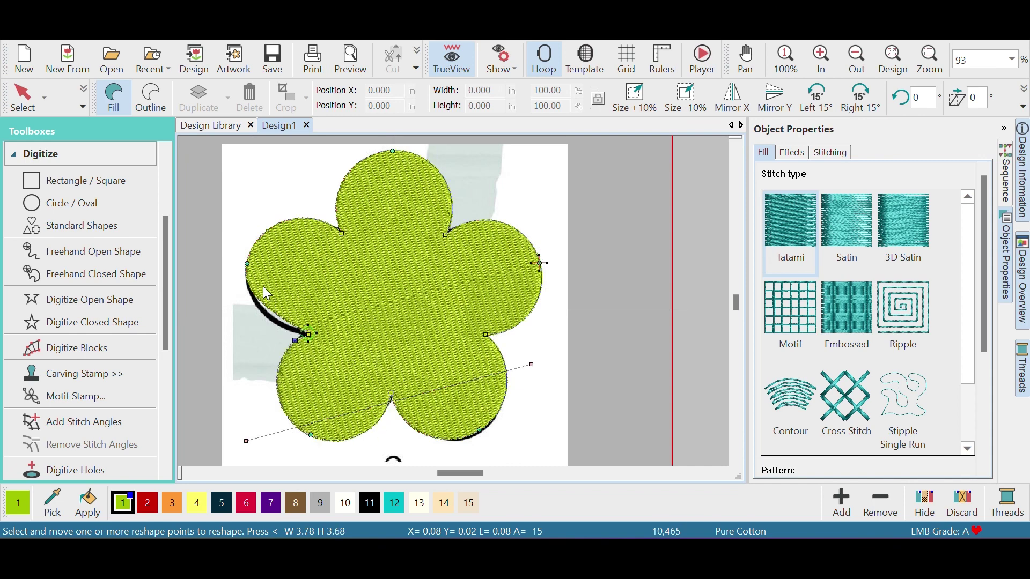
left_click(246, 265)
left_click_drag(245, 267, 247, 276)
key("Escape")
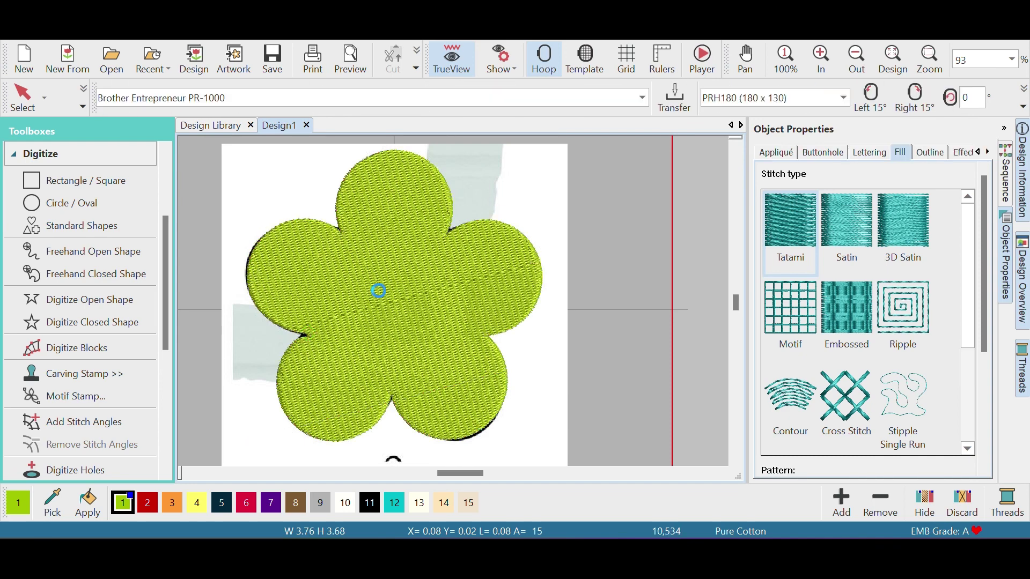
left_click(344, 507)
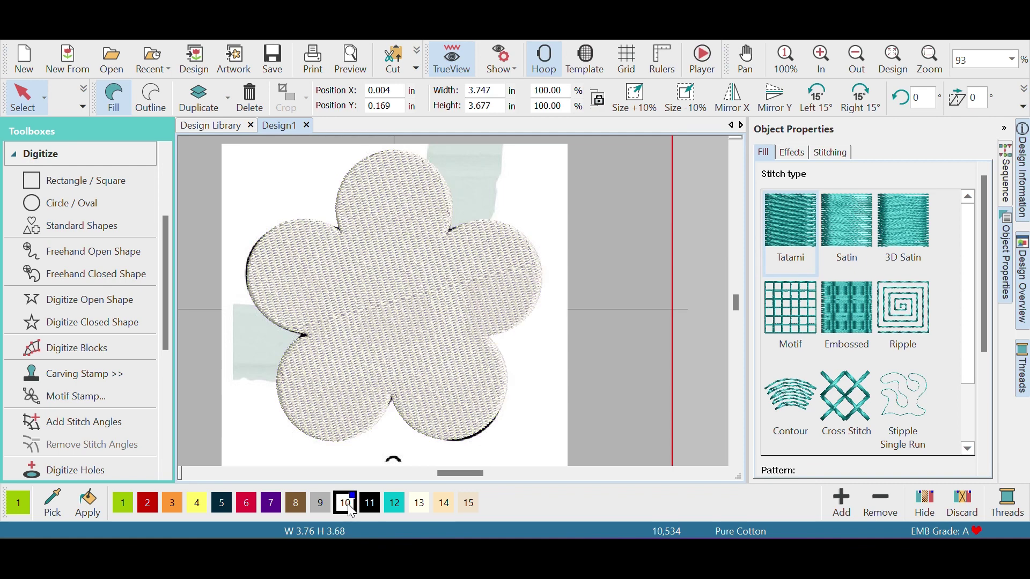
Step: Create a Satin object outline around the flower in color 0020 Hatch Default, without offset outlines
left_click(391, 287)
left_click(83, 155)
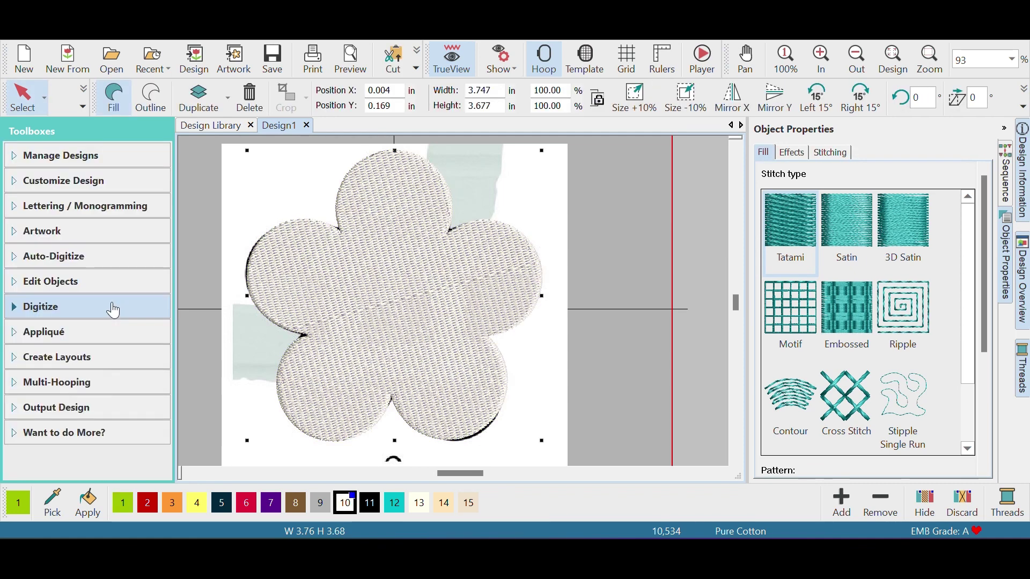
left_click(84, 356)
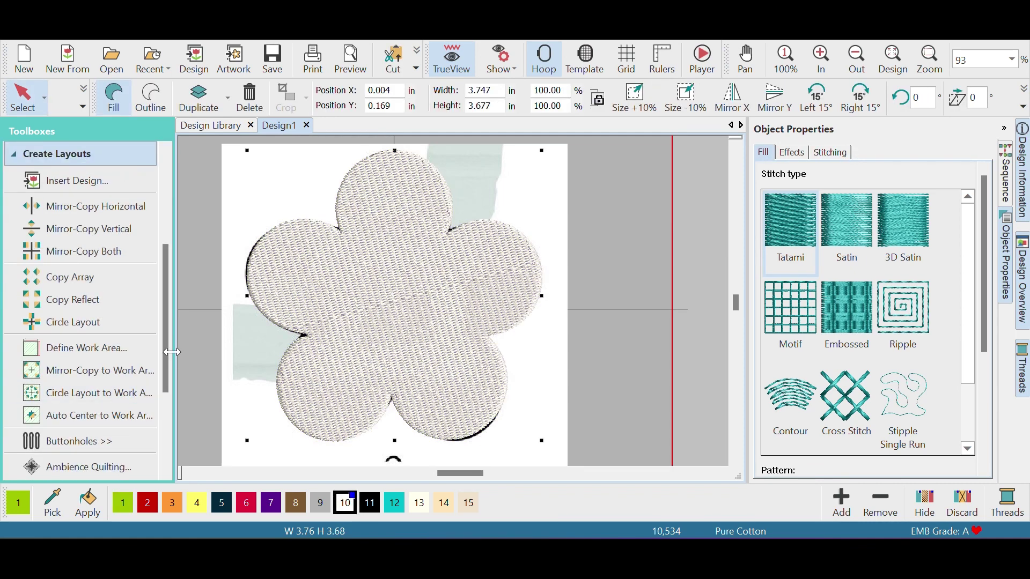
left_click_drag(167, 350, 165, 411)
left_click(140, 349)
left_click(479, 124)
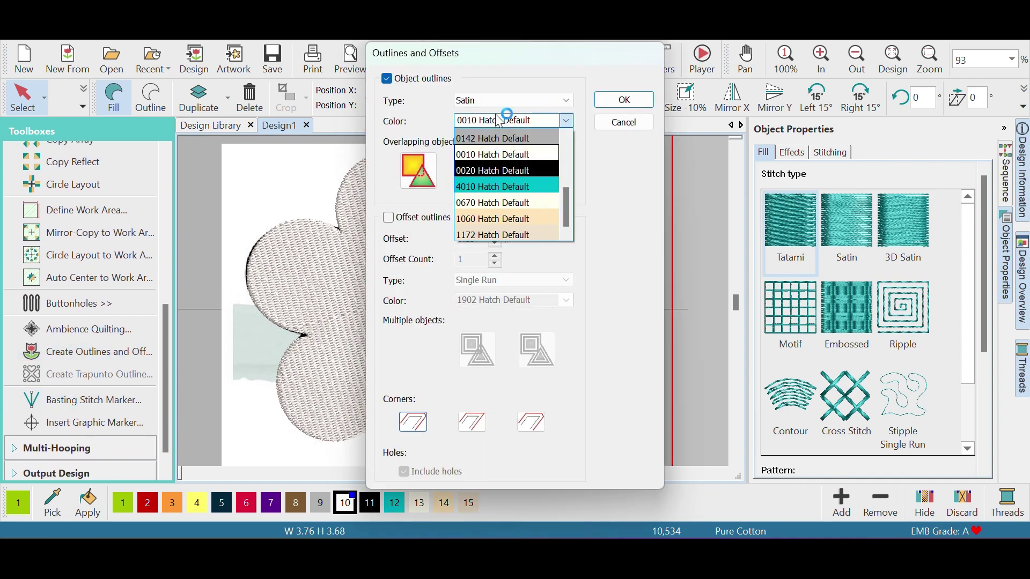
left_click(499, 171)
left_click(623, 100)
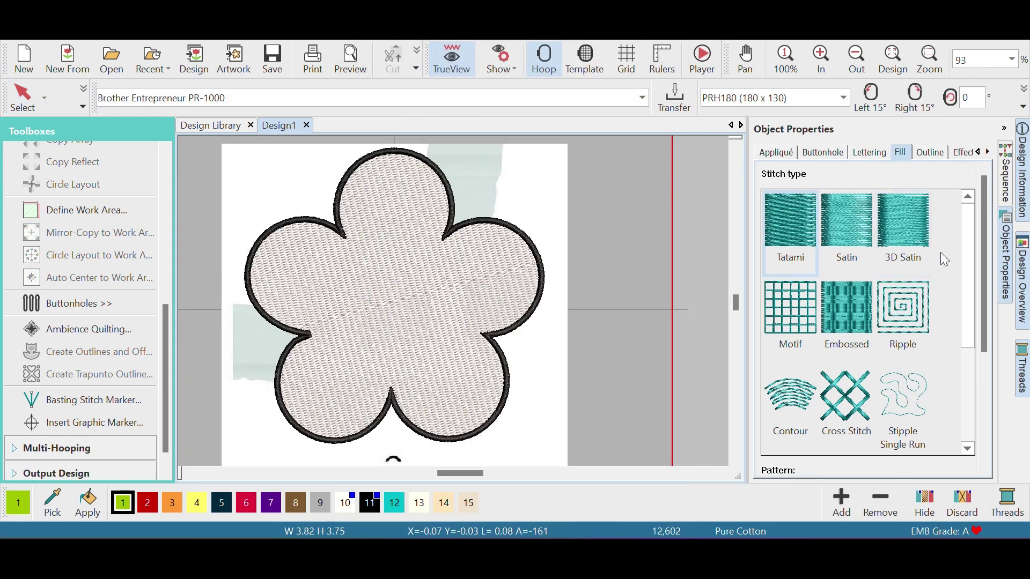
Step: Select the black satin outline in the color sequence and set its width to 0.09 in
left_click(1005, 171)
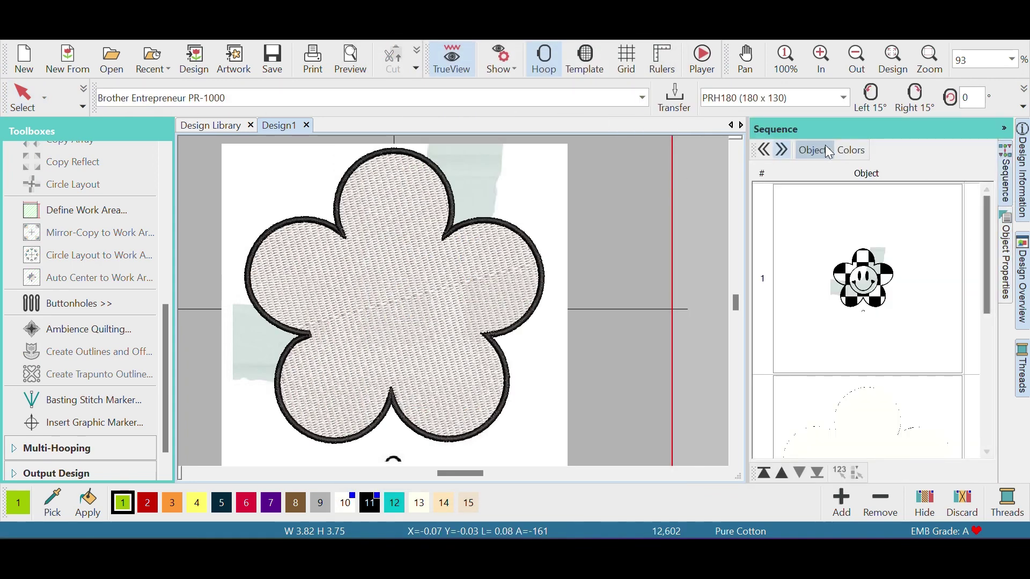
left_click(849, 149)
scroll(936, 282, "down", 5)
left_click(919, 314)
left_click(1006, 261)
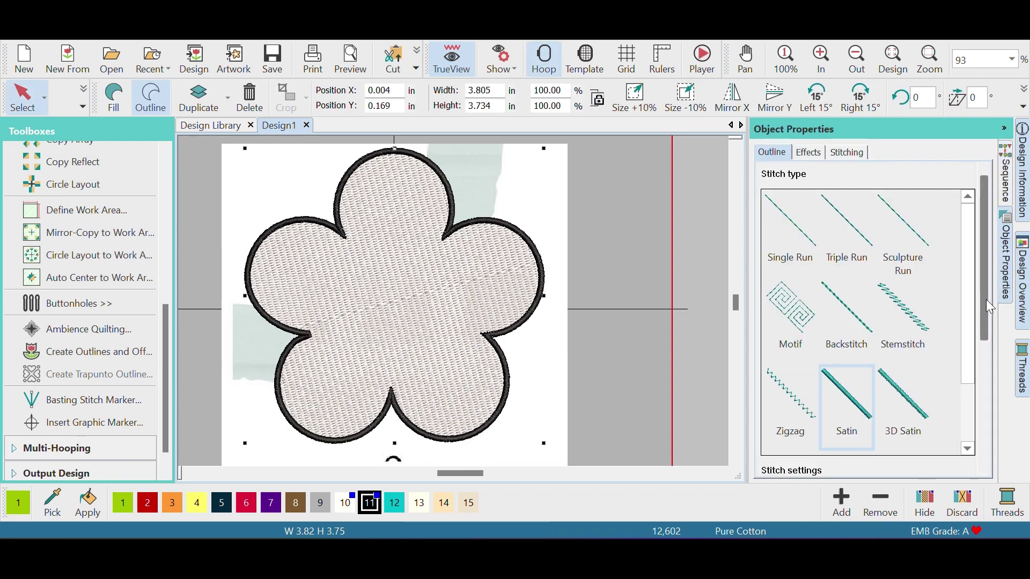
left_click_drag(986, 299, 989, 416)
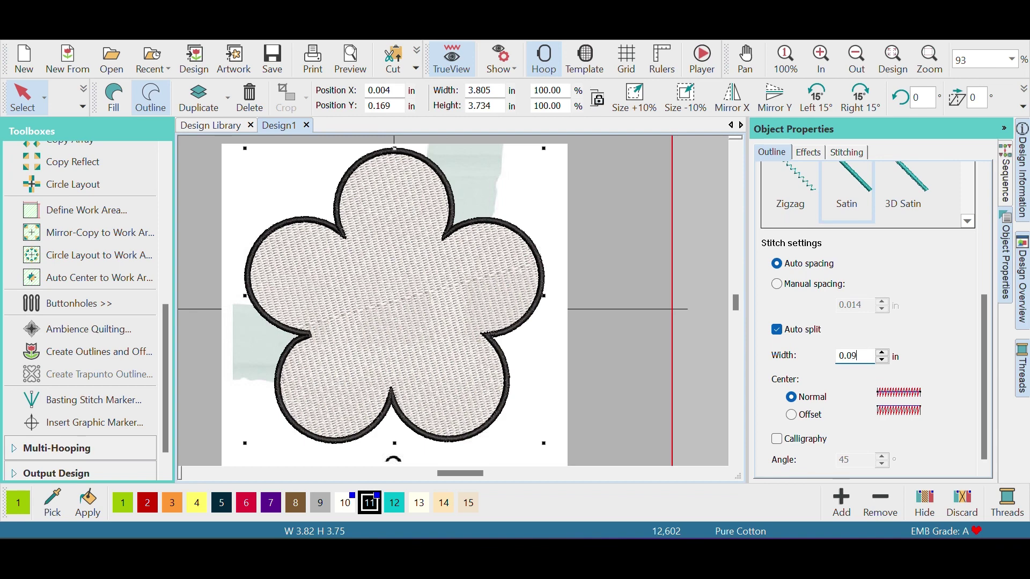
key("Return")
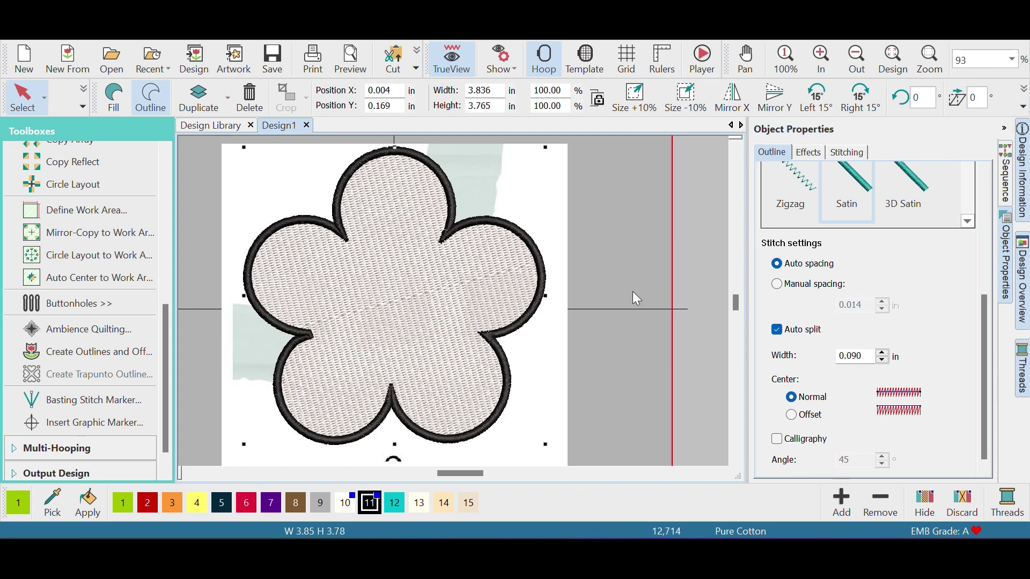
Step: Hide the stitching so the artwork shows, and set closed-shape digitizing to thread color 11 with Tatami pattern 10
left_click(632, 292)
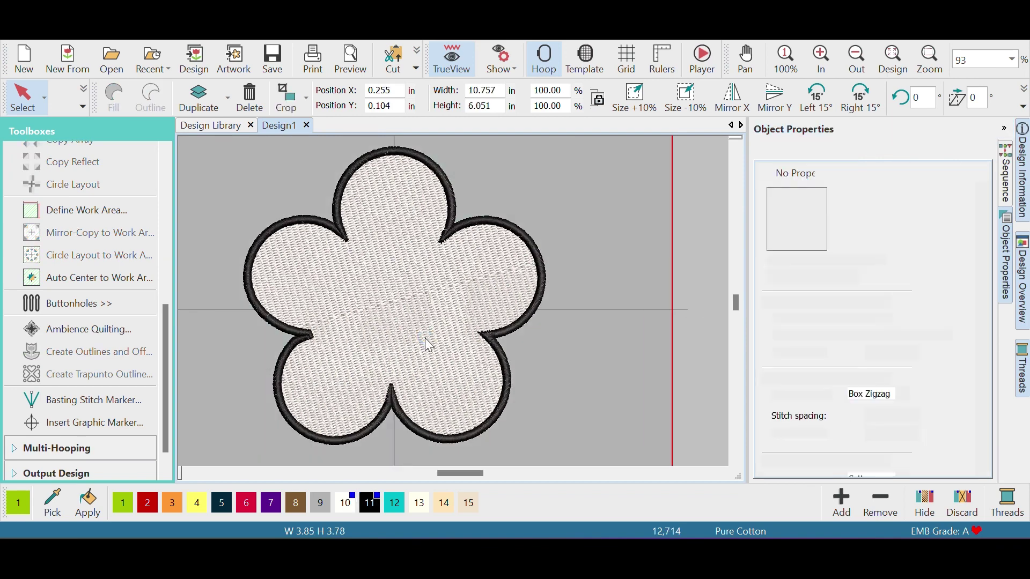
left_click(426, 338)
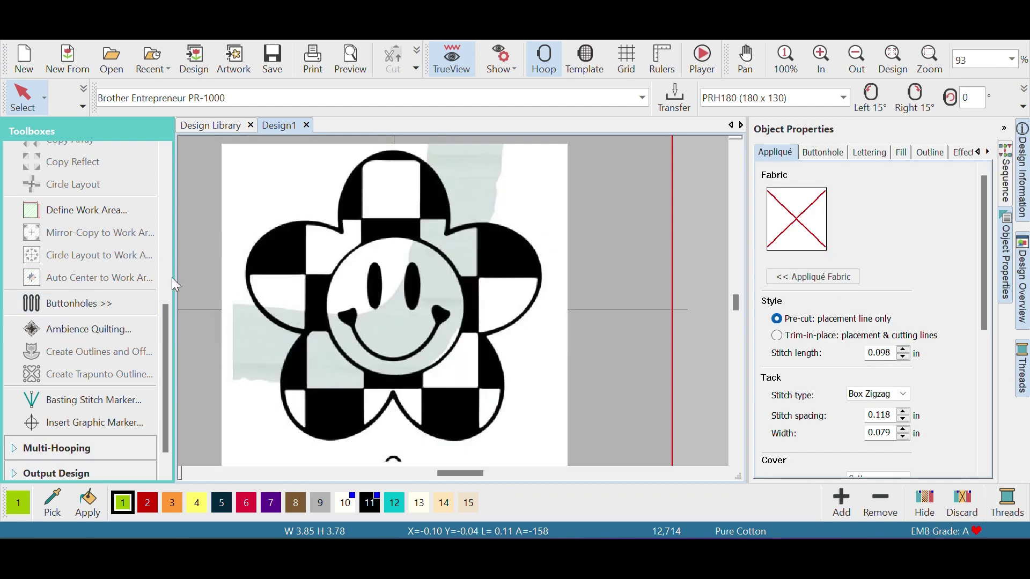
scroll(80, 289, "up", 10)
left_click(43, 301)
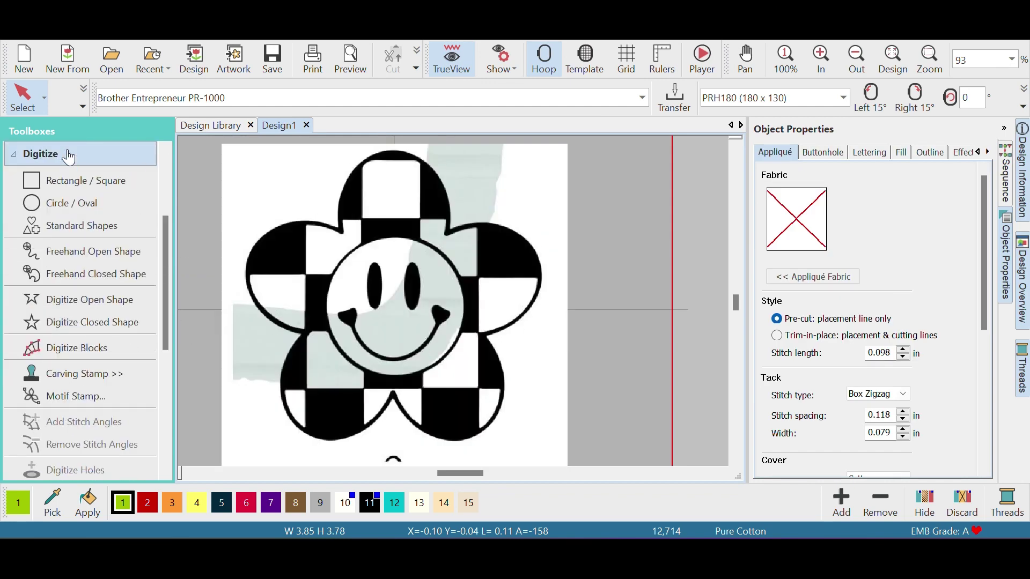
left_click(79, 335)
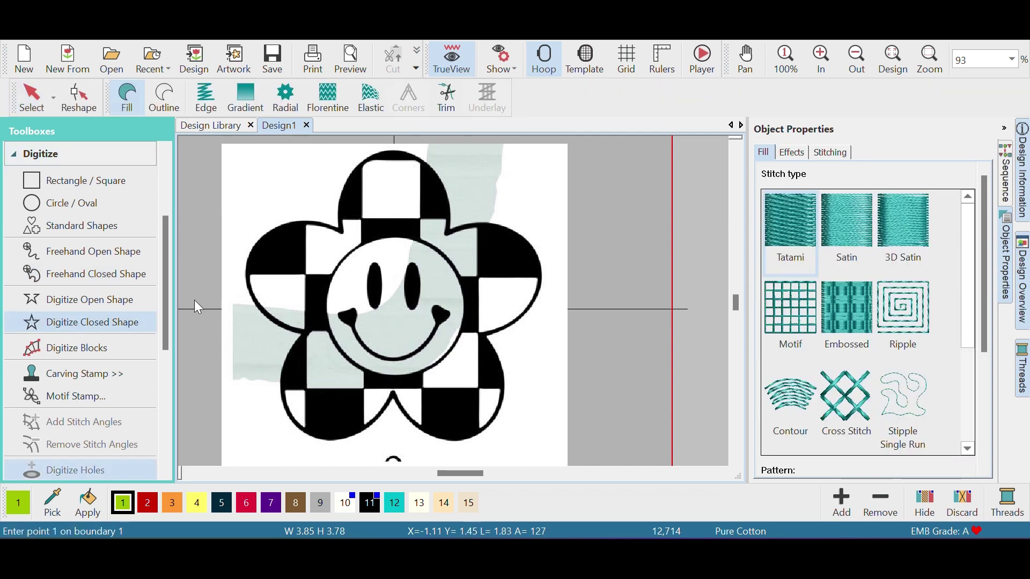
left_click(377, 509)
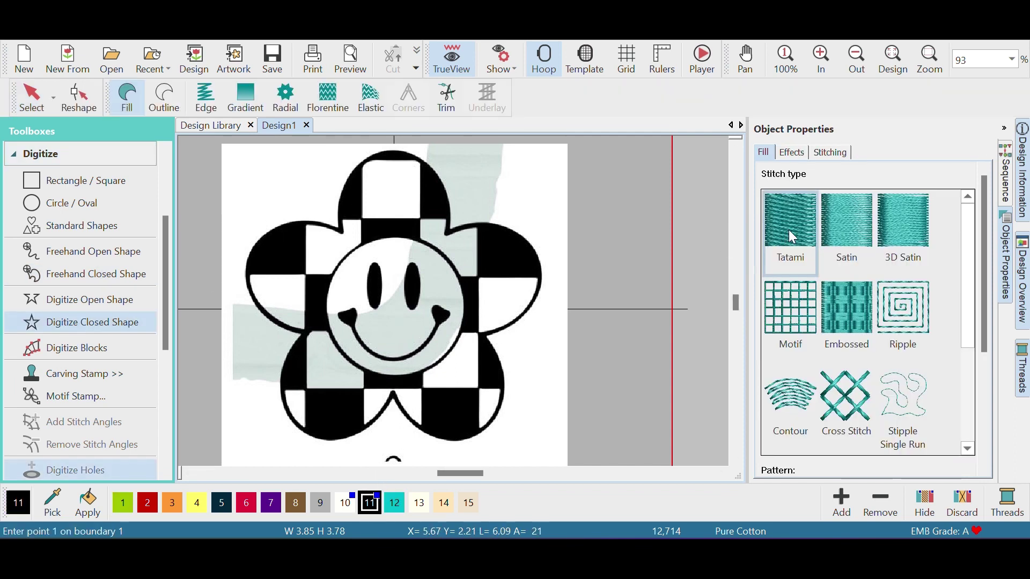
left_click_drag(981, 282, 980, 371)
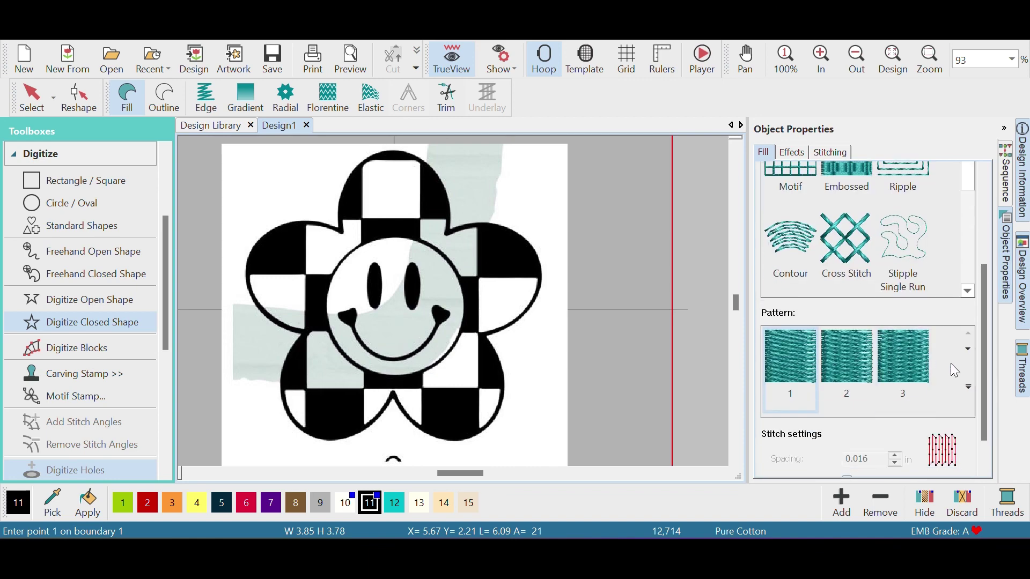
left_click(968, 386)
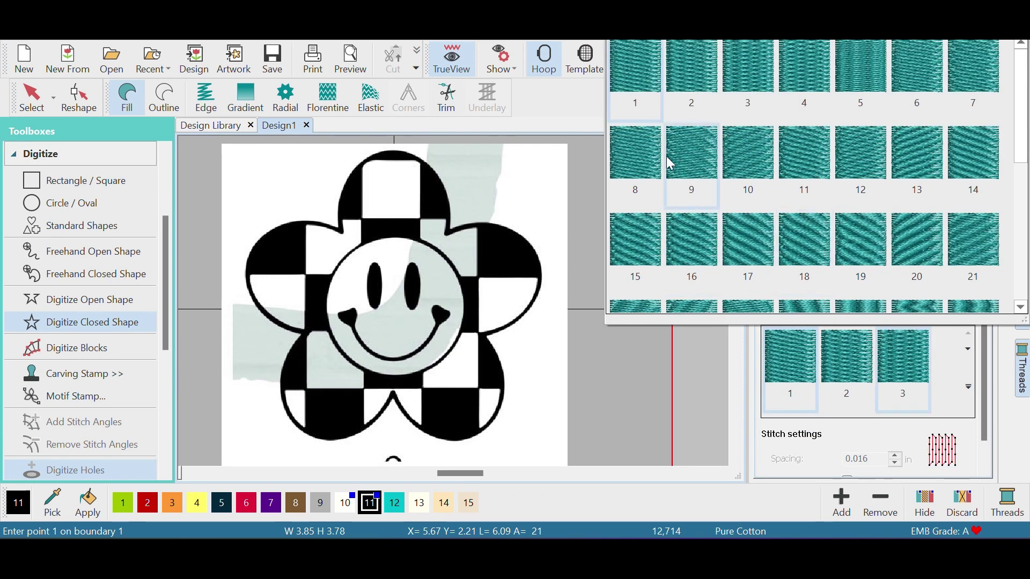
left_click(743, 182)
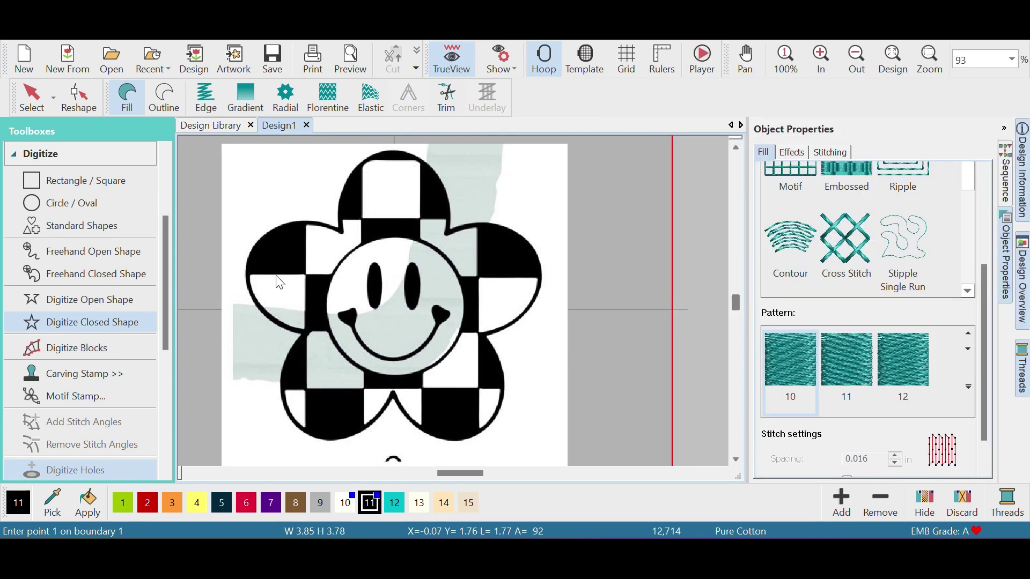
Step: Digitize the black checker section at the upper left of the left petal as a closed fill
left_click(248, 274)
left_click(304, 273)
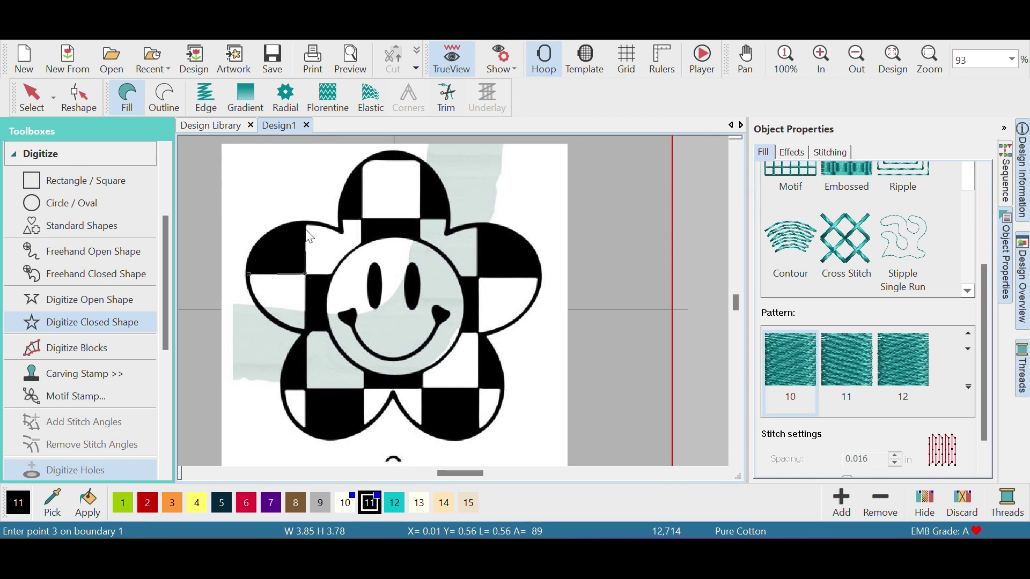
right_click(267, 236)
left_click(248, 275)
key("Return")
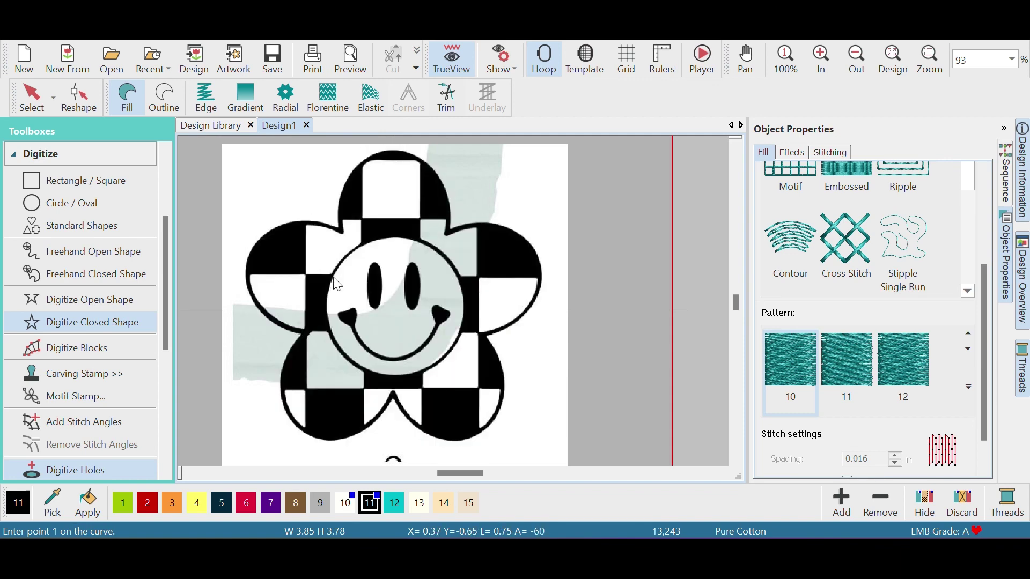
Step: Digitize the black checker section between the left petal and the face, following the face circle's curve
left_click(333, 276)
left_click(327, 330)
left_click(323, 302)
key("Return")
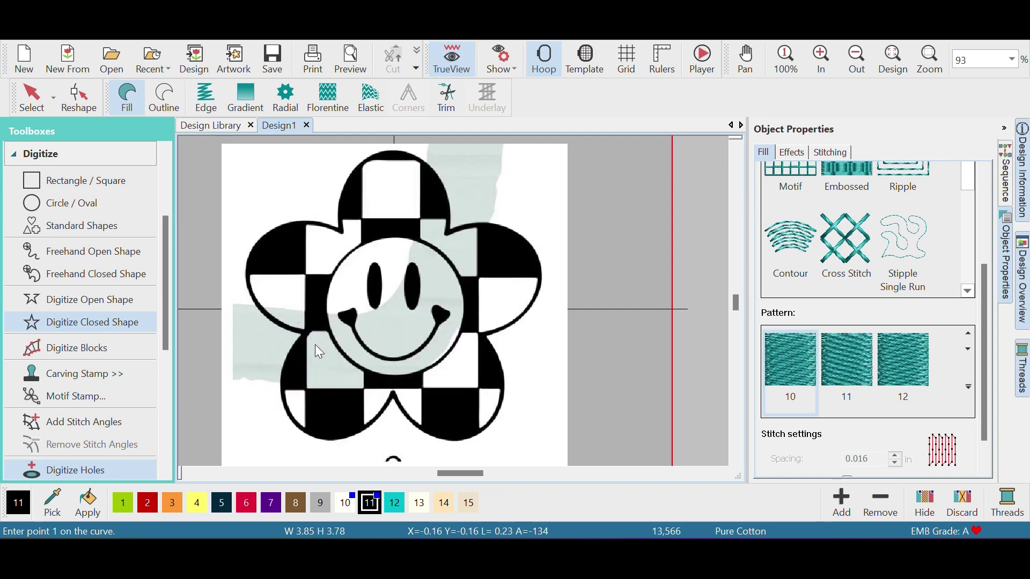
Step: Digitize the black checker section at the upper left of the lower-left petal as a closed fill
left_click(305, 336)
left_click(283, 390)
left_click(286, 357)
left_click(304, 337)
key("Return")
Step: Digitize the black checker square at the bottom of the lower-left petal, curving along the petal's edge
left_click(305, 390)
left_click(306, 431)
right_click(332, 435)
left_click(365, 424)
left_click(365, 389)
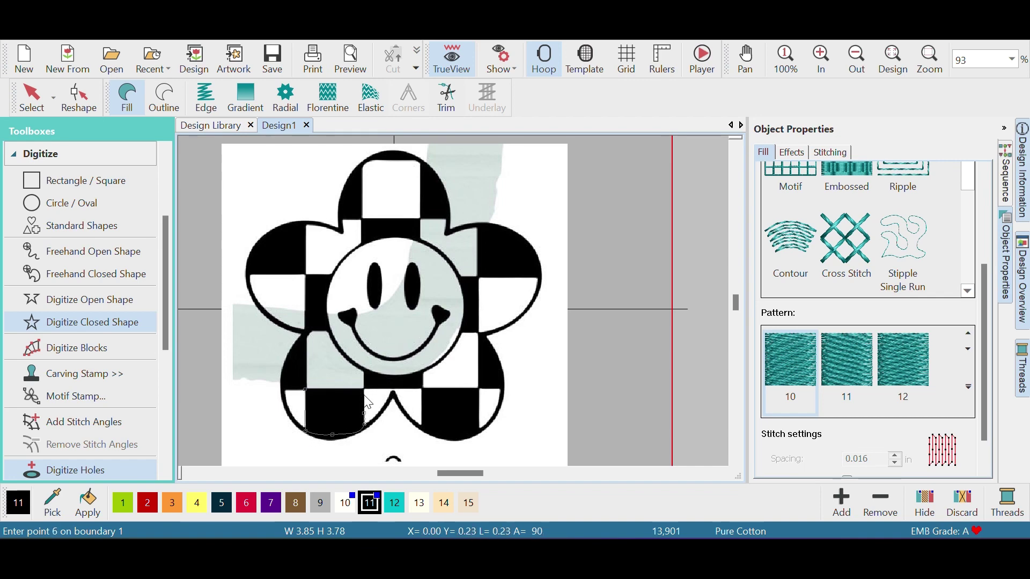
key("Return")
Step: Digitize the black checker section directly below the face as a closed fill
key("s")
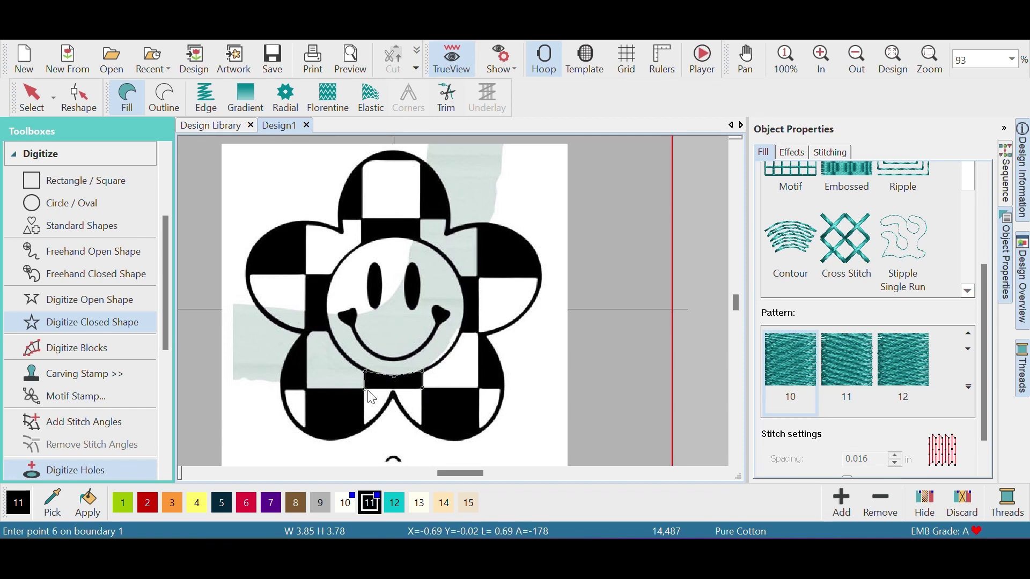
left_click(366, 390)
key("Return")
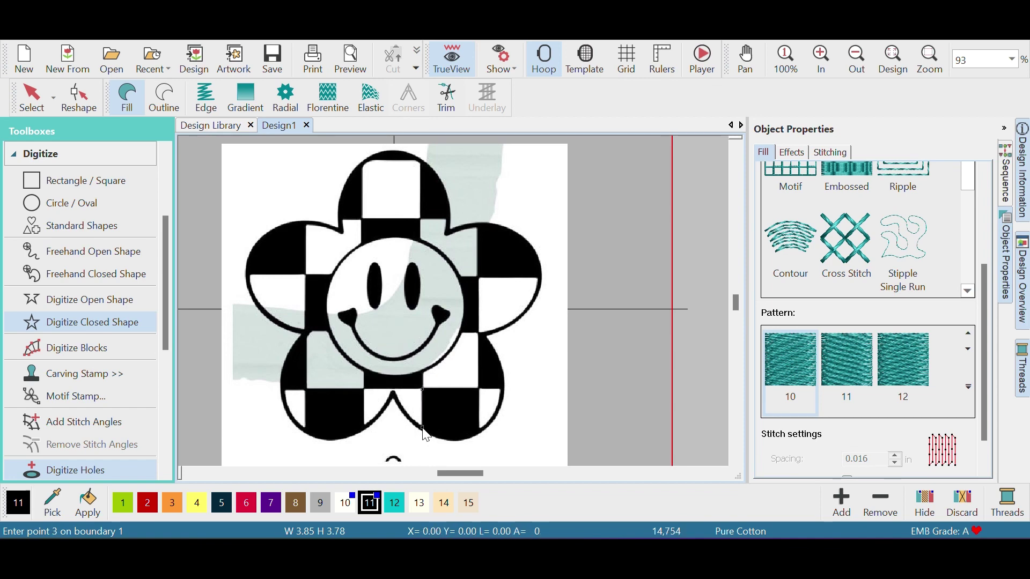
Step: Digitize the black checker square at the bottom of the lower-right petal as a closed fill
left_click(480, 434)
left_click(479, 387)
key("Return")
left_click(479, 387)
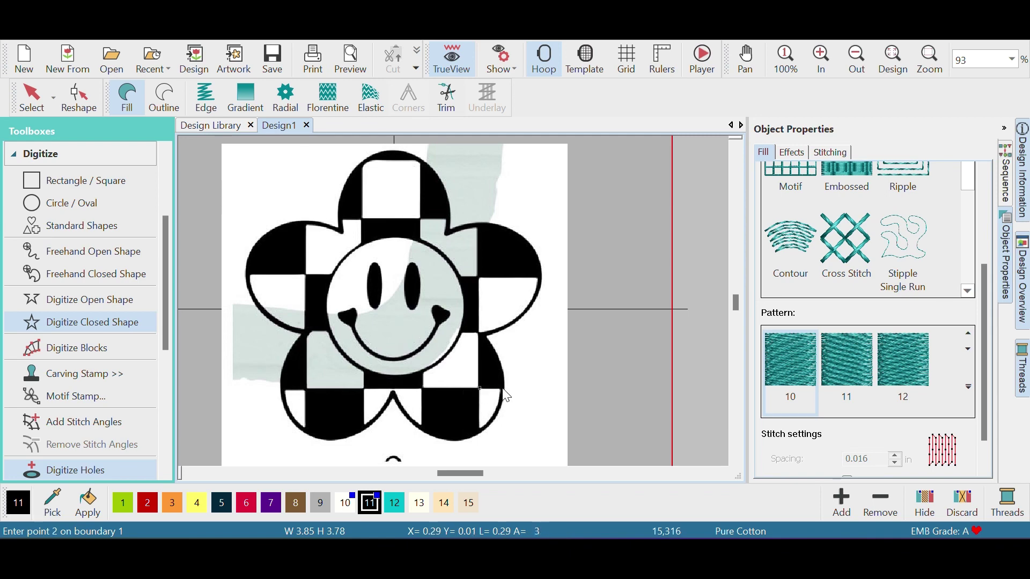
left_click(481, 339)
key("Return")
key("ctrl+z")
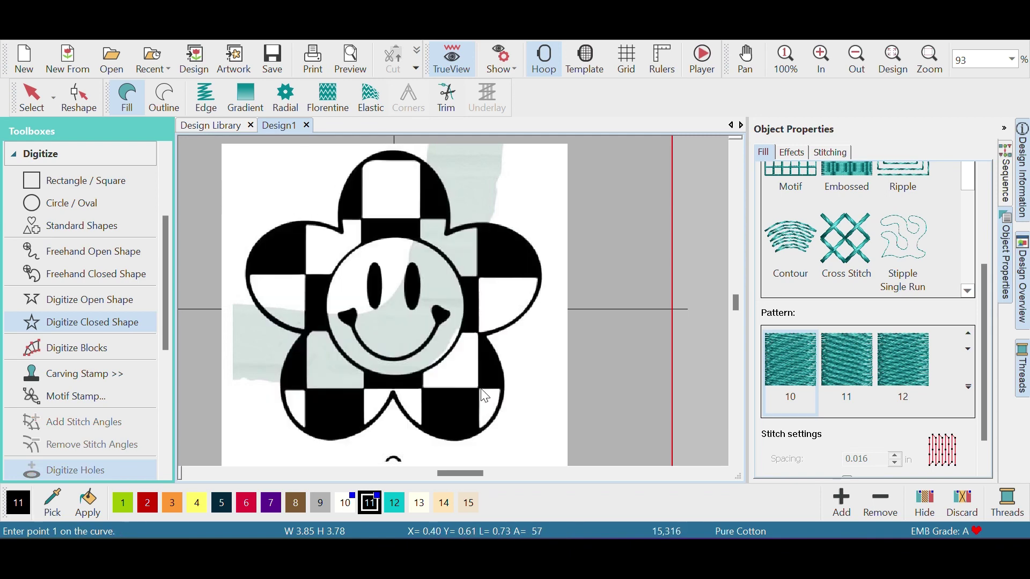
Step: Digitize the black checker sections at the upper right of the lower-right petal and directly right of the face as closed fills
left_click(477, 387)
left_click(480, 336)
key("Return")
left_click(459, 335)
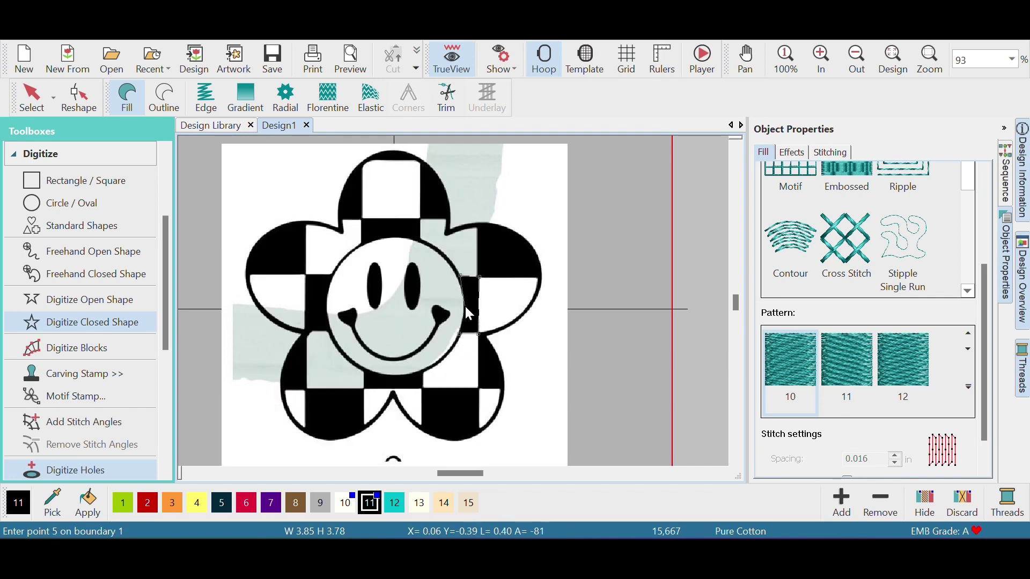
key("Return")
Step: Digitize the black upper section of the right petal as a closed fill, curving along the petal's outer edge
left_click(478, 277)
left_click(537, 278)
key("BackSpace")
key("BackSpace")
right_click(538, 263)
right_click(511, 230)
key("Return")
Step: Digitize the black checker section directly above the face, curving its lower edge along the face circle
left_click(420, 219)
left_click(361, 219)
left_click(361, 243)
right_click(392, 239)
key("Return")
Step: Digitize the black section on the right side of the top petal as a closed fill
left_click(419, 220)
left_click(419, 218)
left_click(447, 219)
right_click(446, 195)
left_click(420, 163)
left_click(420, 220)
key("Return")
Step: Digitize the black sections across the tip and along the left side of the top petal as closed fills
left_click(420, 161)
left_click(368, 161)
right_click(393, 150)
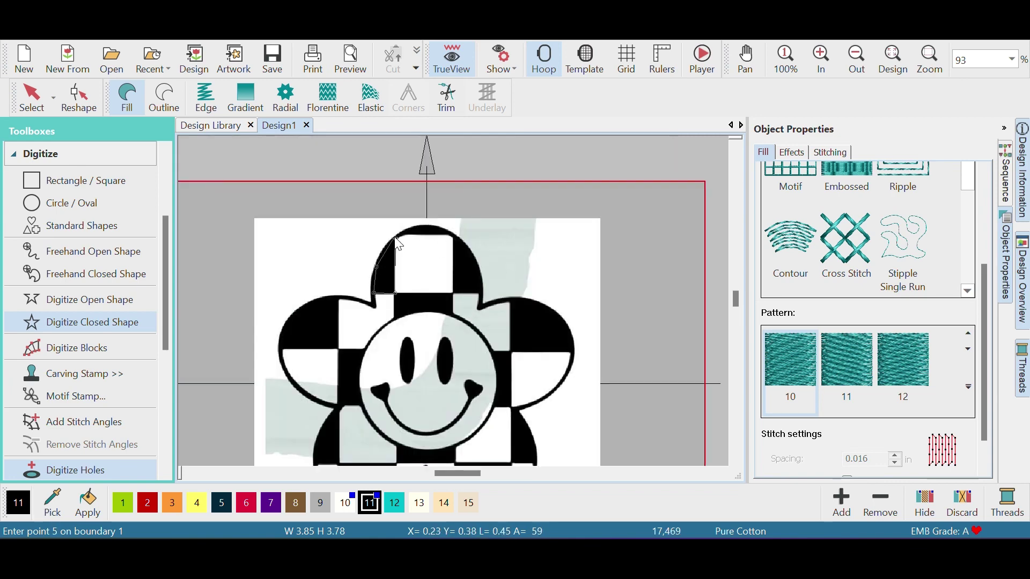
key("Return")
key("Escape")
Step: Reshape the right petal's black fill by moving its upper inner corner up to the satin outline
left_click(736, 461)
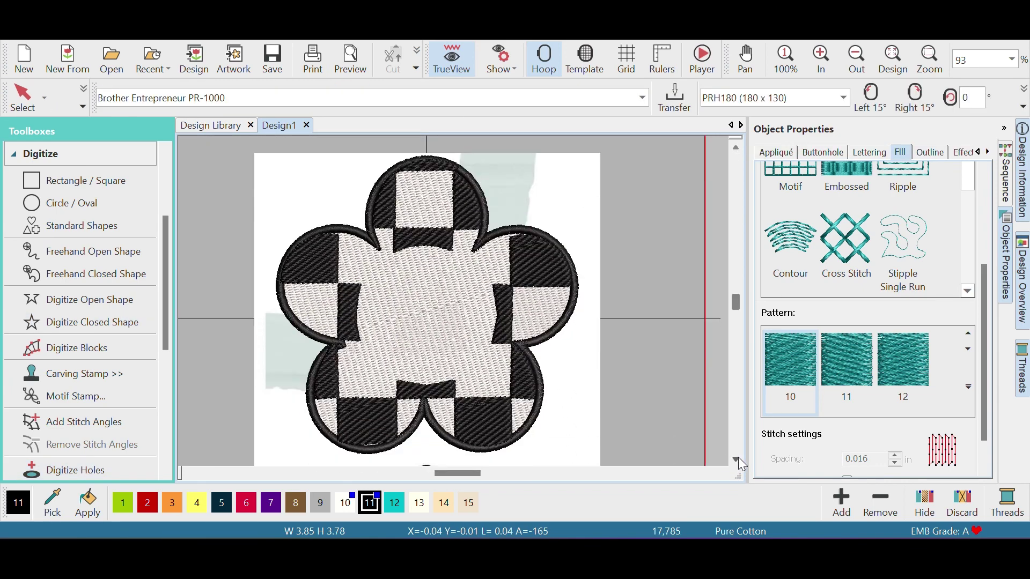
left_click(533, 264)
left_click(83, 106)
left_click(60, 134)
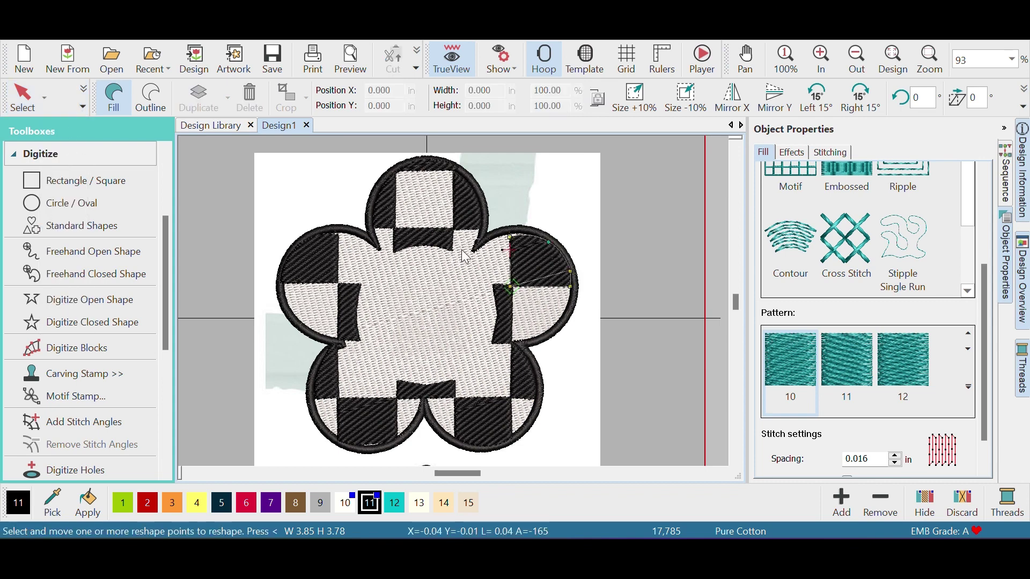
left_click_drag(512, 237, 514, 232)
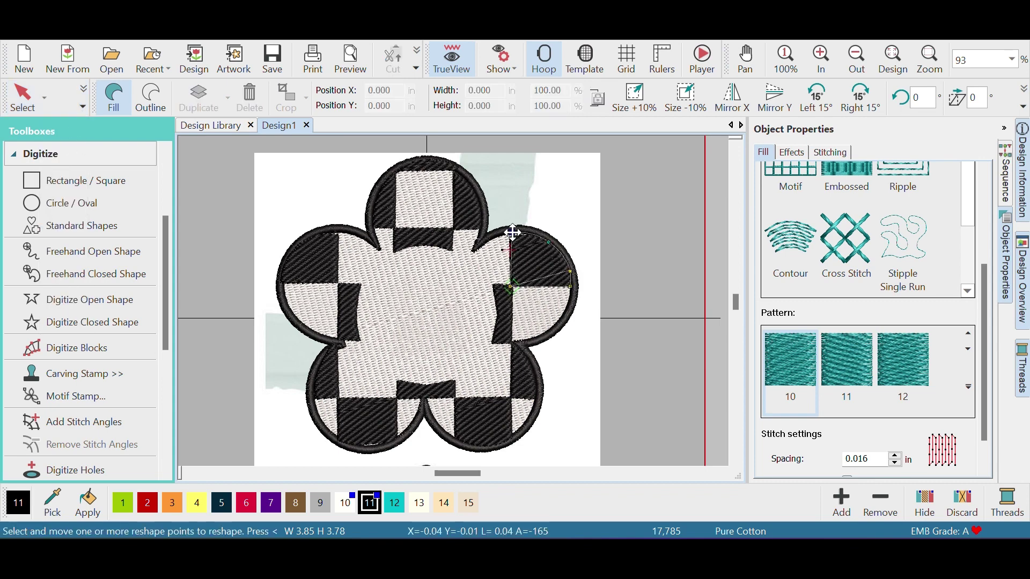
Step: Reshape the left petal's black fill by moving its upper inner corner up to the satin outline
left_click(333, 251)
left_click(335, 258)
left_click(83, 106)
left_click(61, 134)
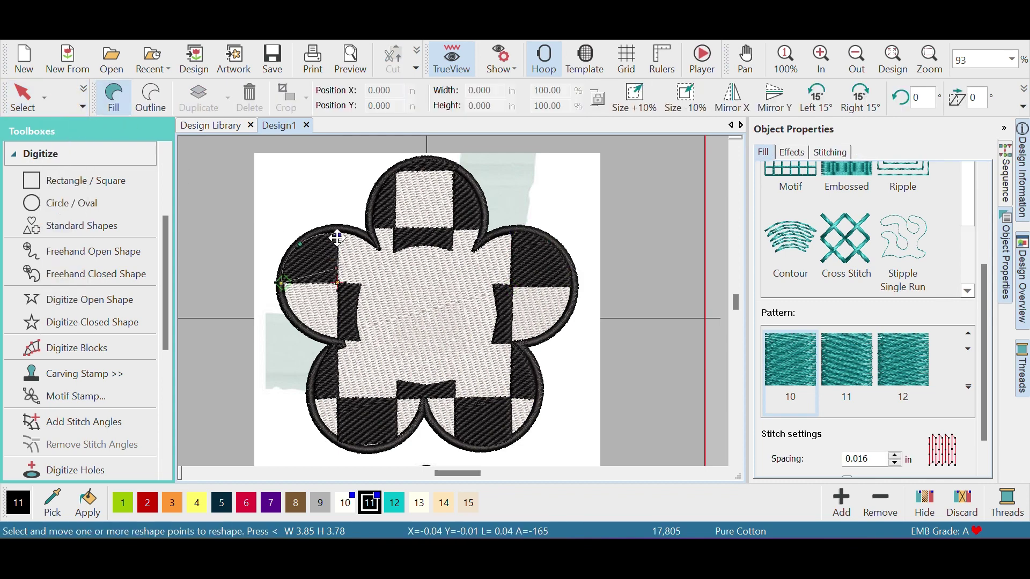
key("Return")
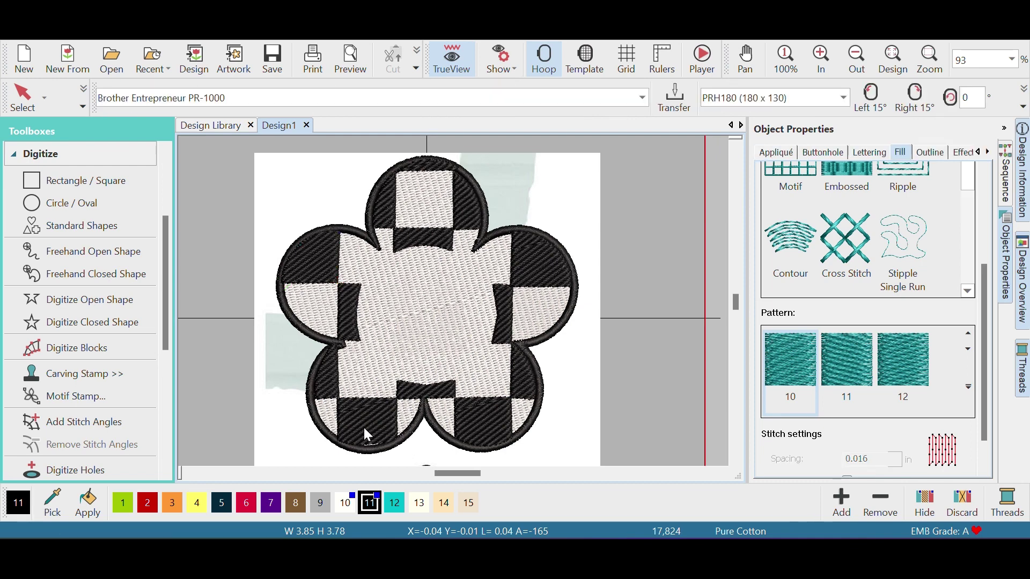
Step: Reshape the lower-left petal's bottom black fill so its curved edge reaches the satin outline
left_click(83, 106)
left_click(64, 134)
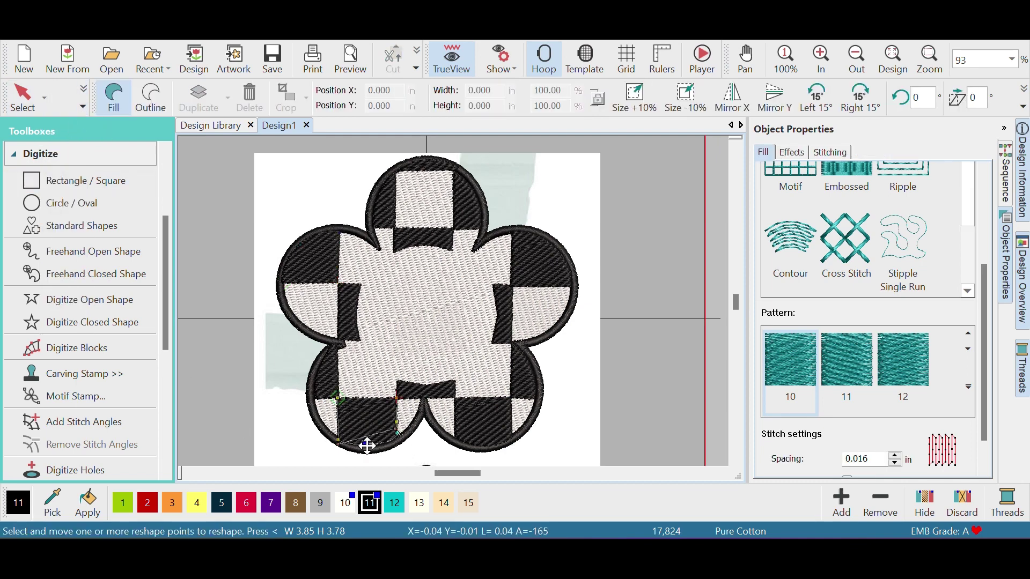
key("Return")
left_click(620, 404)
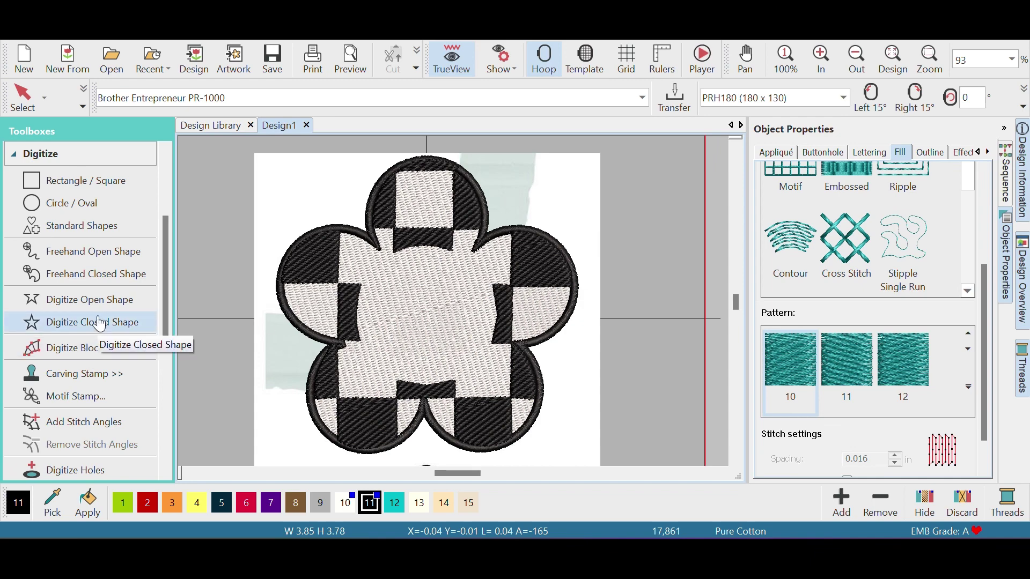
Step: Digitize a circle with a black satin outline around the smiley face, centred in the flower
left_click(97, 203)
left_click(173, 95)
left_click(834, 306)
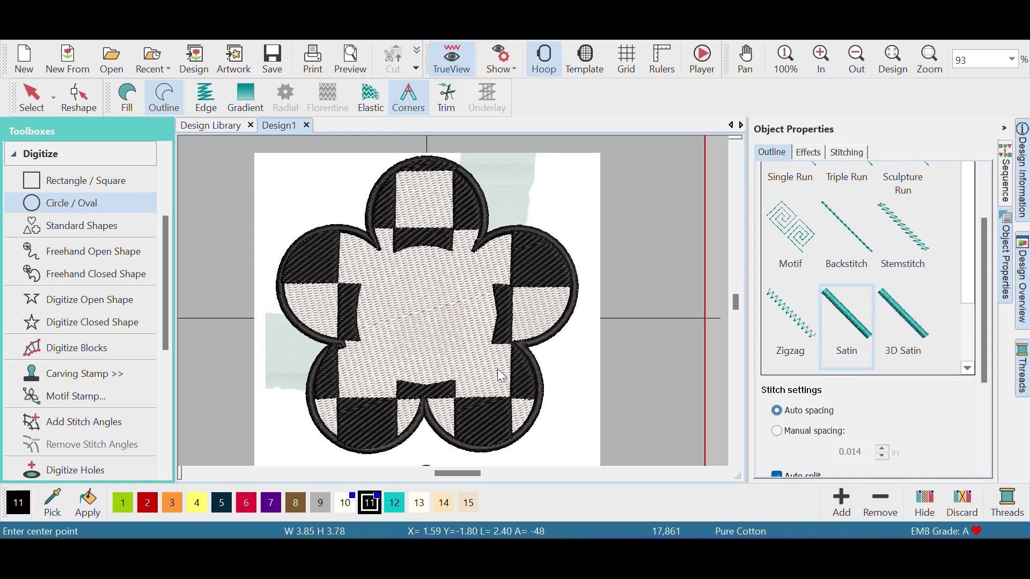
left_click(425, 314)
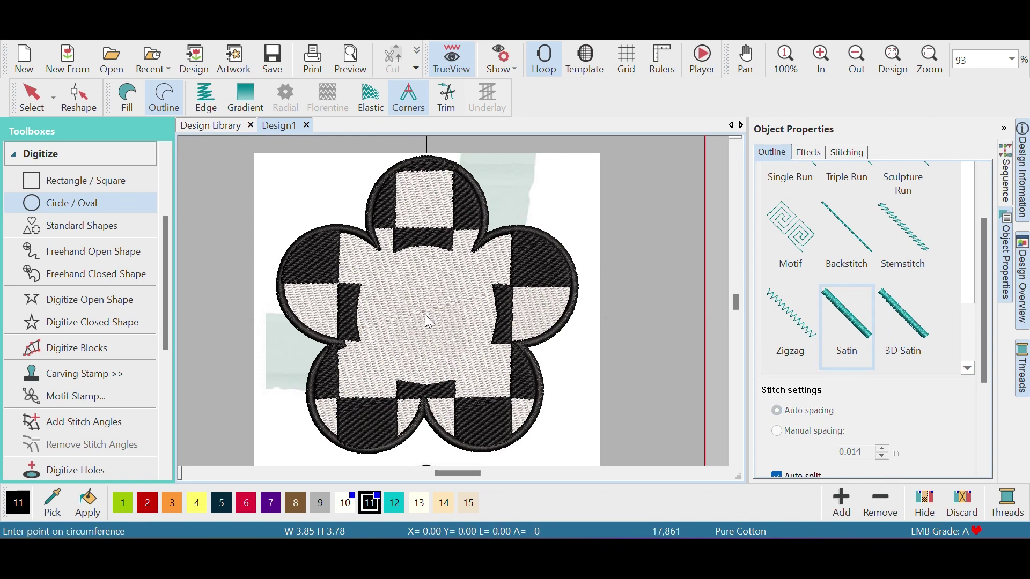
left_click(448, 383)
key("Return")
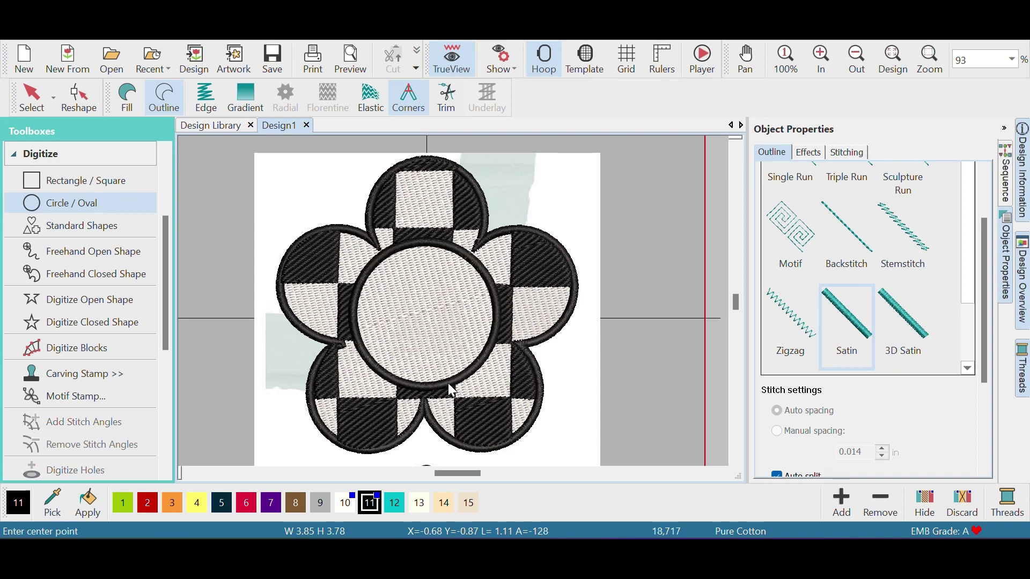
key("Escape")
Step: Set the face circle's satin outline width to 0.100 in
right_click(484, 356)
left_click(985, 351)
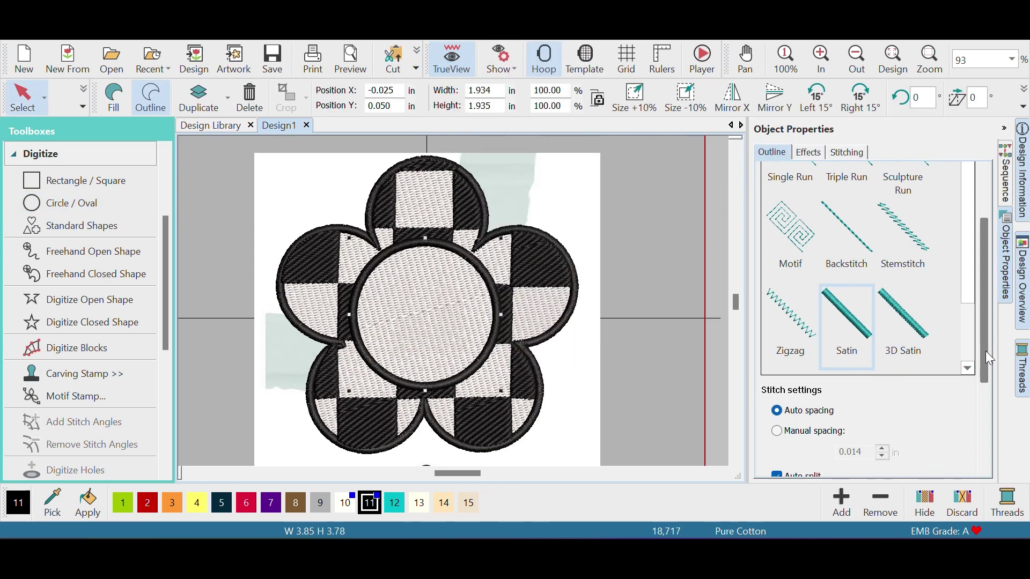
left_click_drag(985, 350, 1004, 432)
left_click(867, 358)
key("BackSpace")
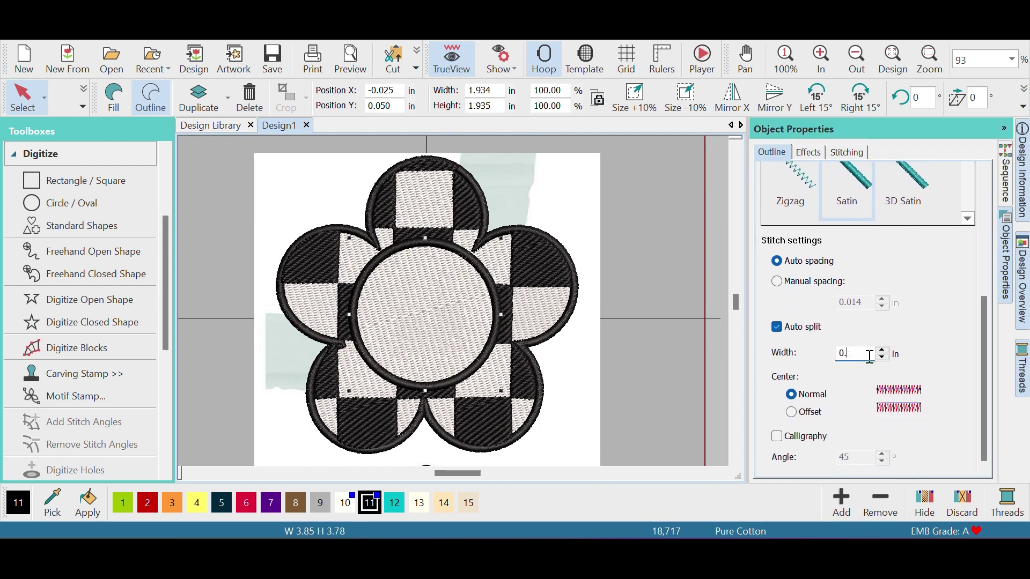
key("Return")
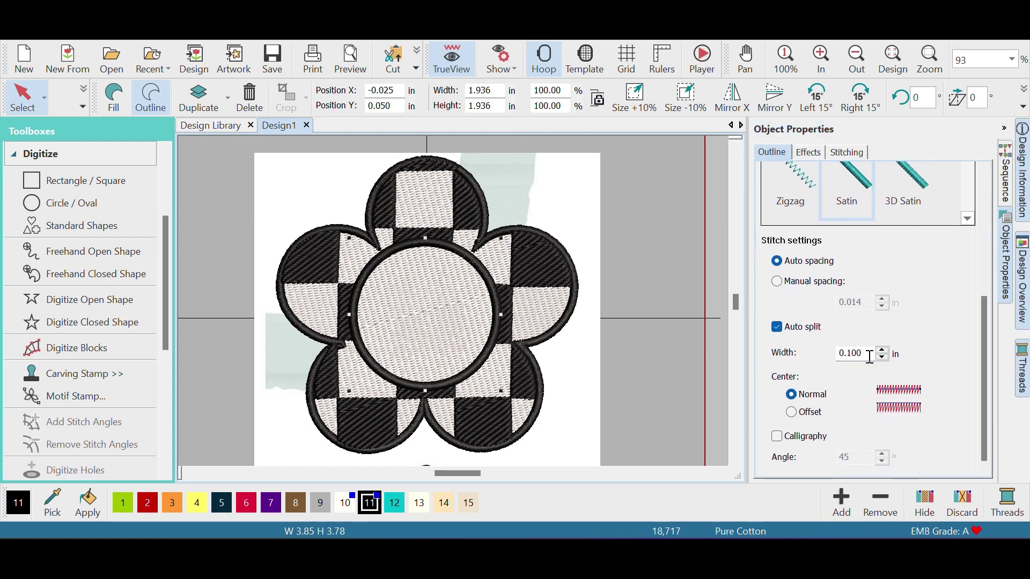
left_click(656, 331)
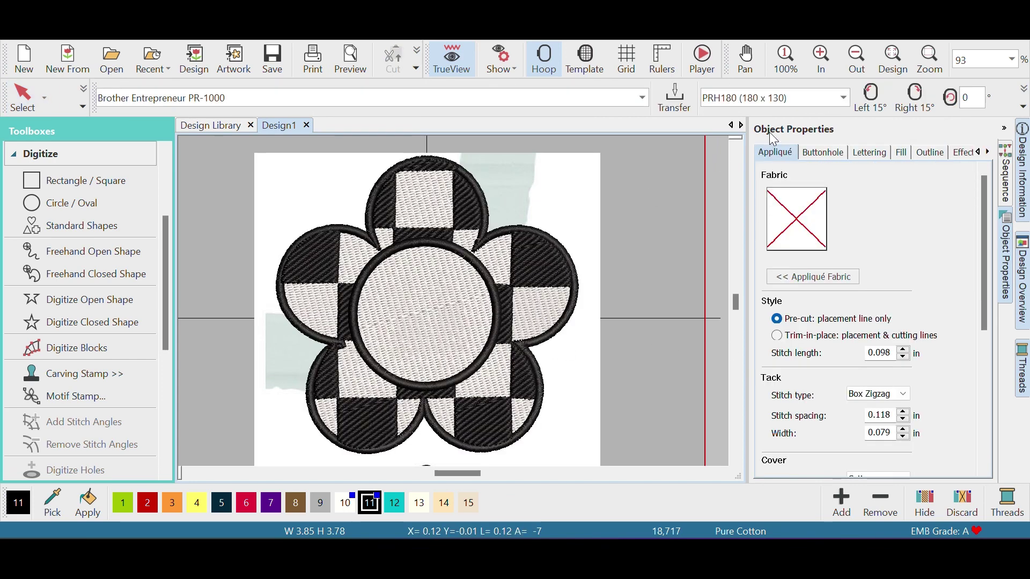
Step: Digitize the left eye as a satin-filled oval about 0.20 by 0.59 in and rotate it by 1°
left_click(819, 58)
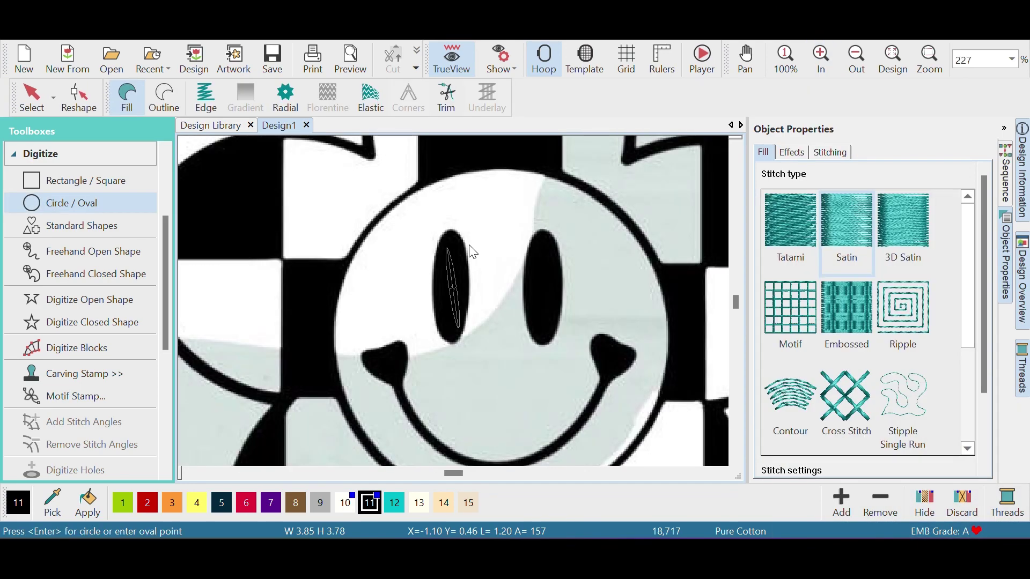
key("BackSpace")
left_click(455, 230)
left_click(455, 231)
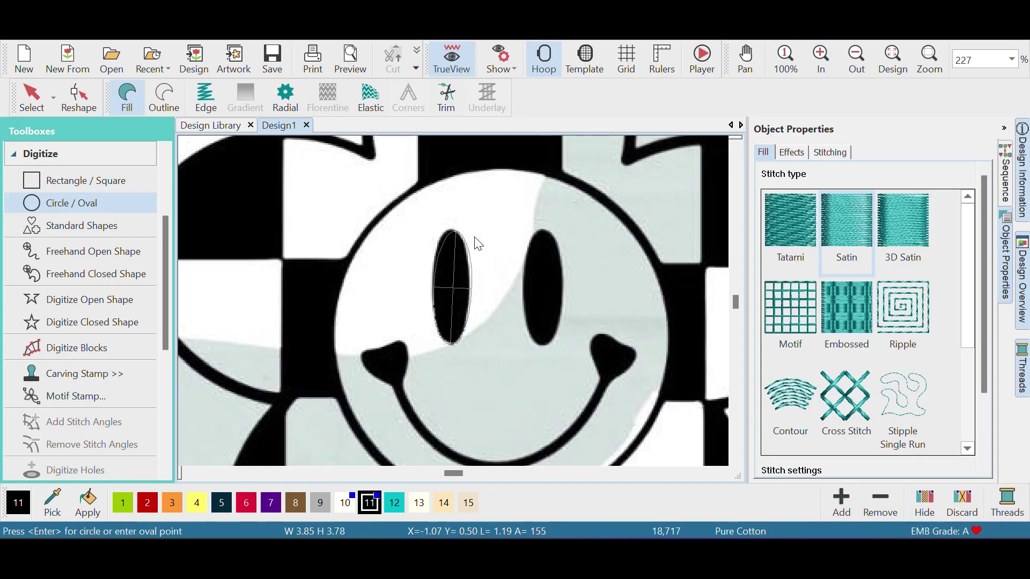
left_click(474, 238)
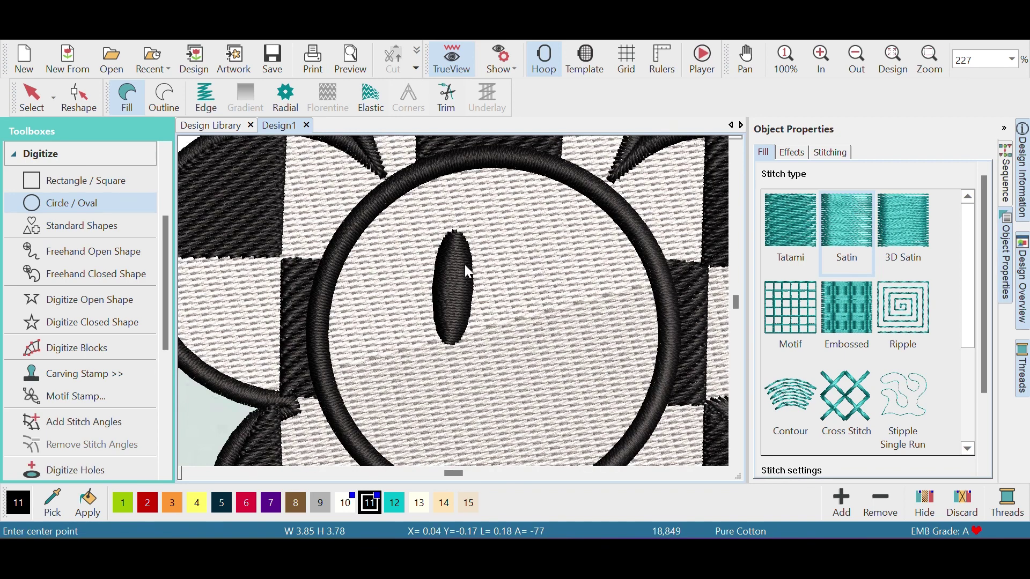
key("Escape")
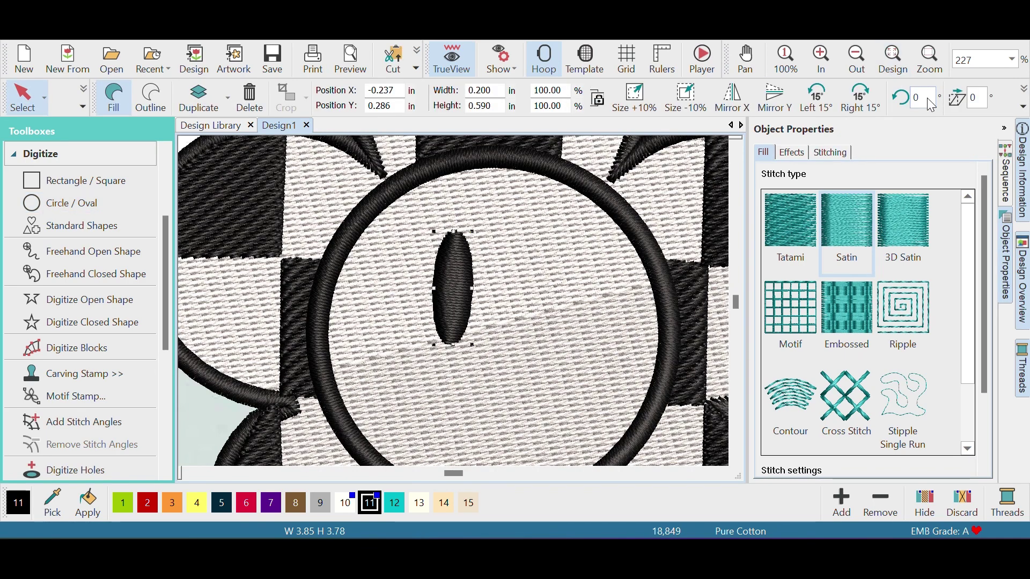
type("1")
key("Return")
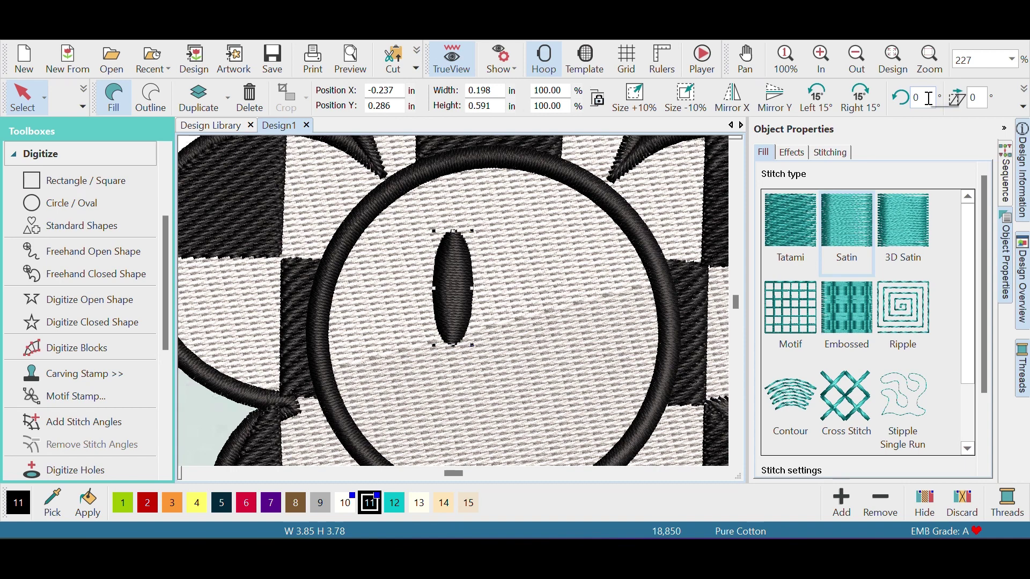
Step: Duplicate the left eye and place the copy over the right eye of the artwork, with TrueView off
key("ctrl+z")
key("t")
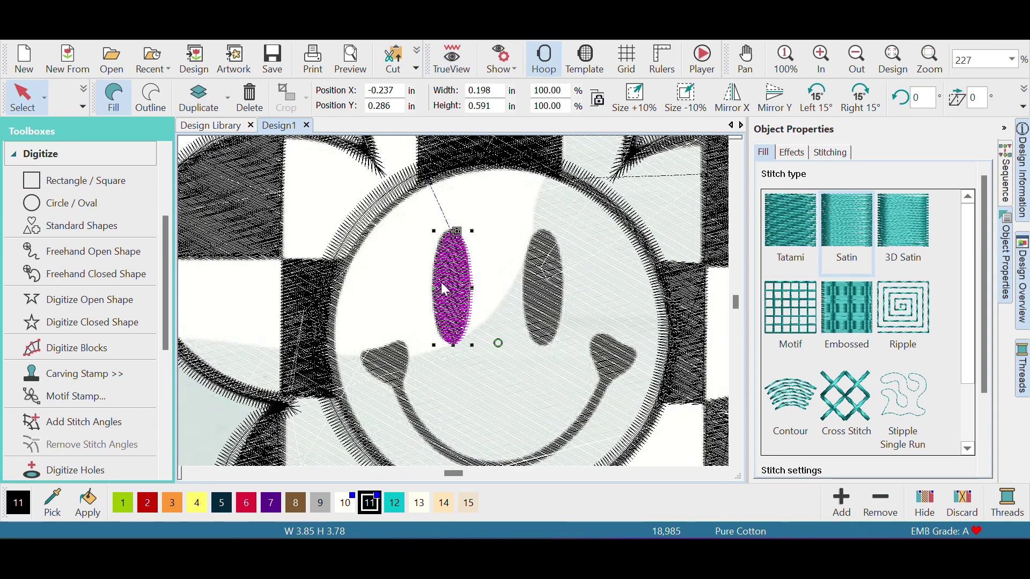
left_click_drag(447, 292, 535, 288)
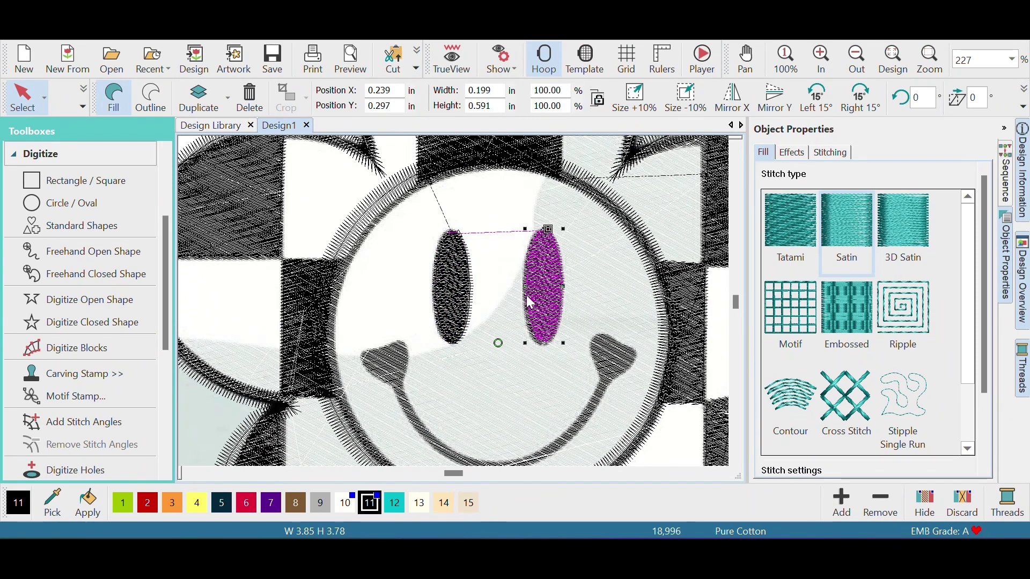
Step: Insert the heart from the Borders standard shapes as a fill near the right end of the smile
scroll(737, 463, "down", 1)
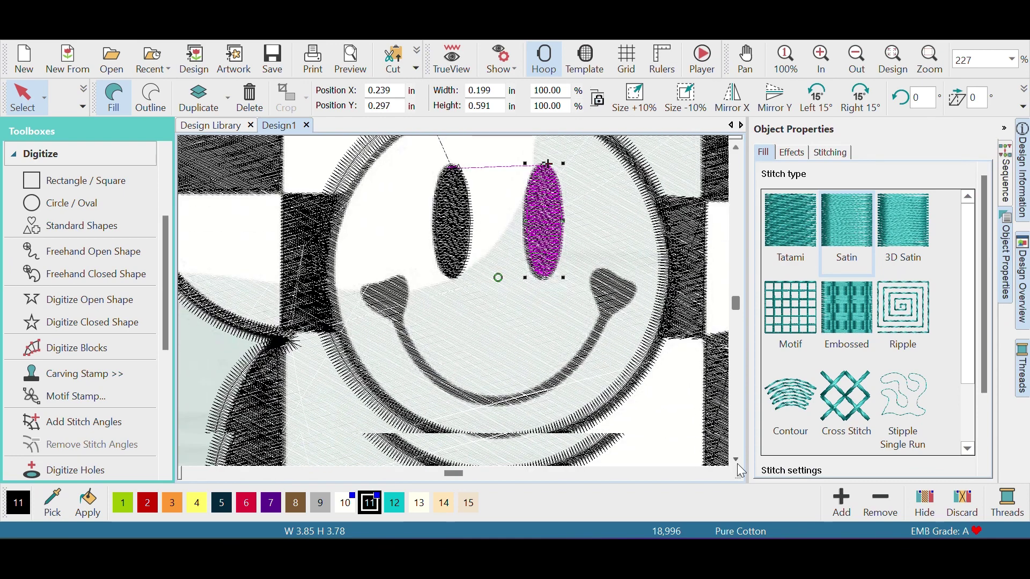
left_click(110, 226)
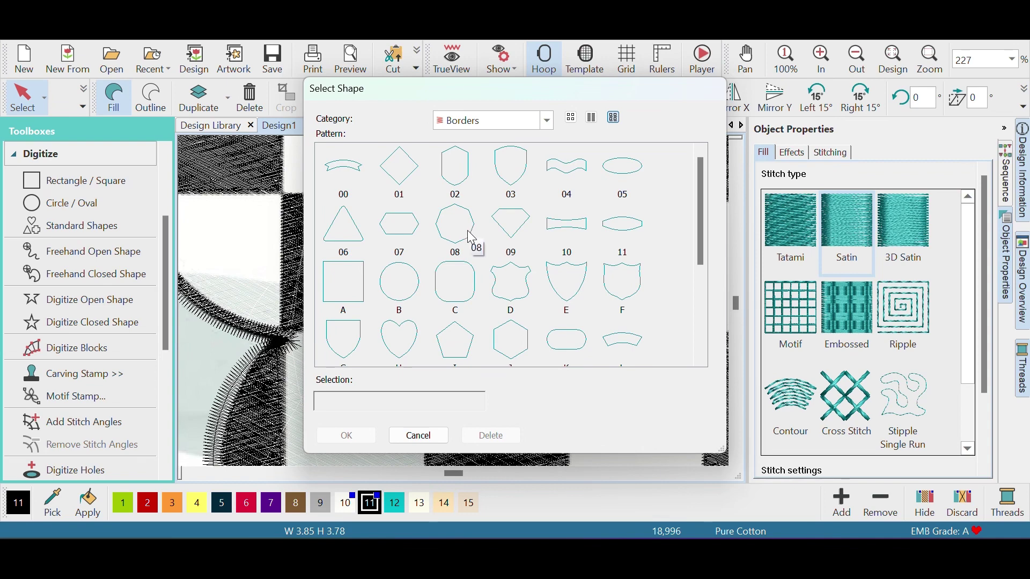
left_click(401, 329)
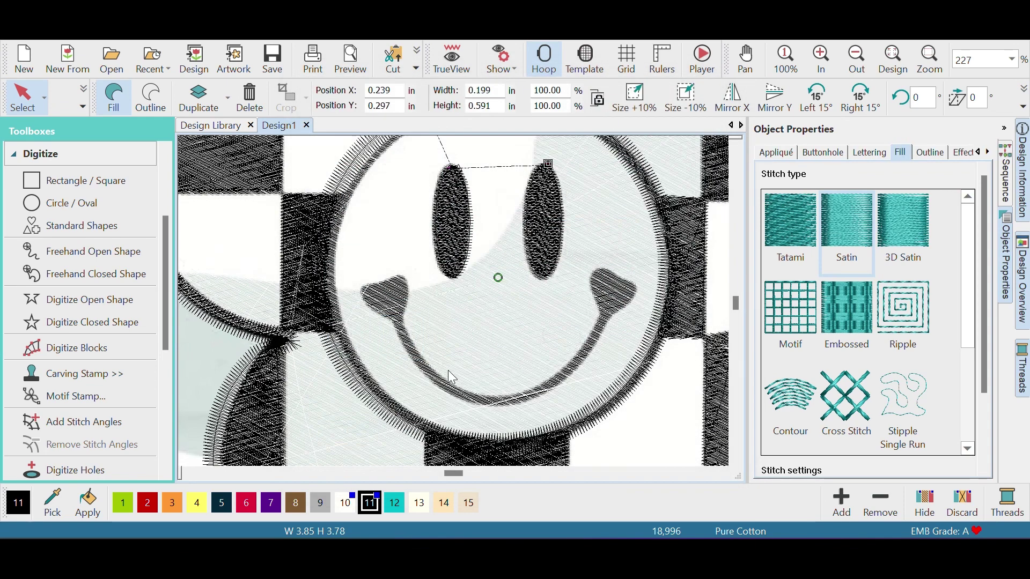
left_click(604, 278)
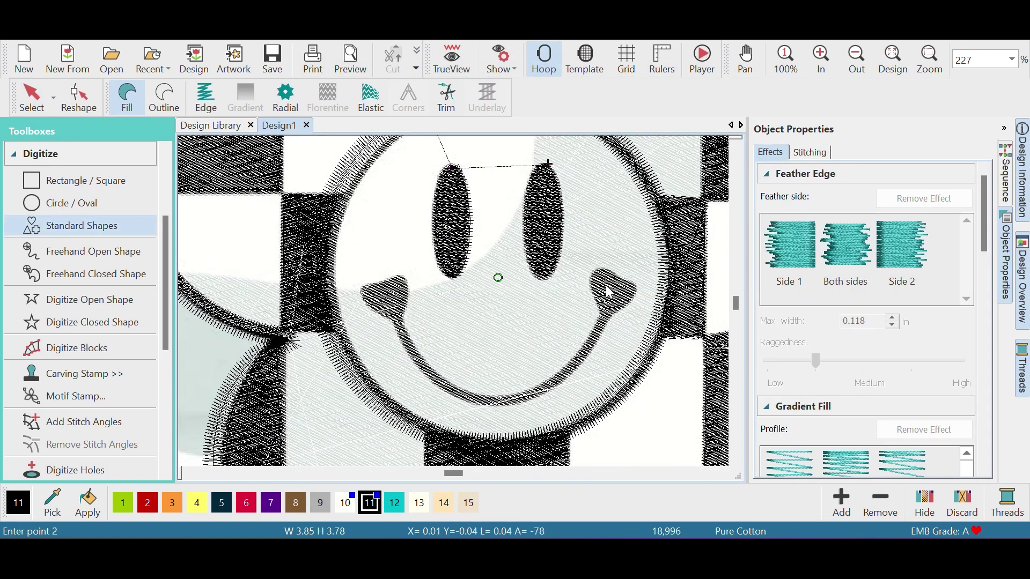
left_click(650, 321)
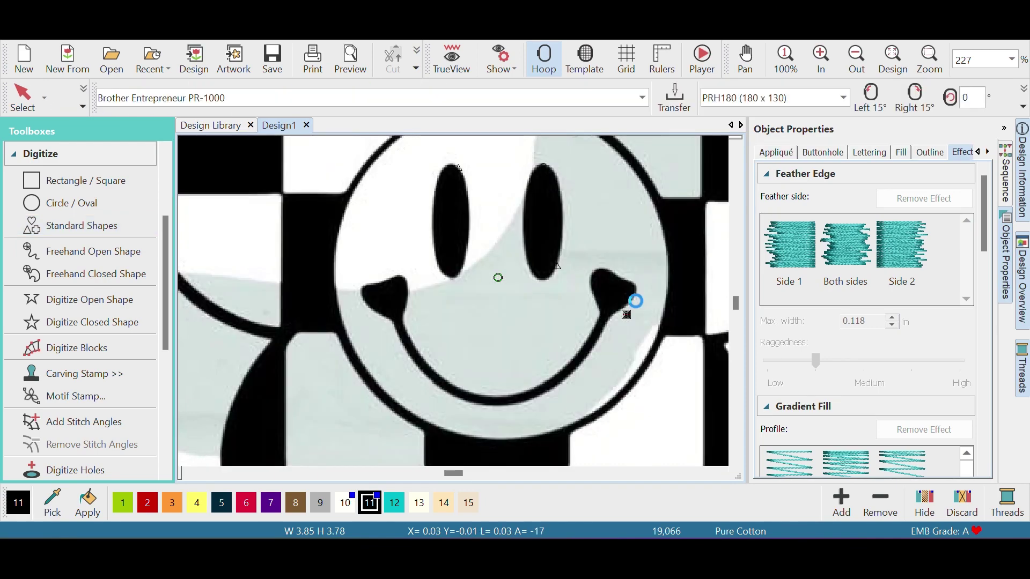
key("t")
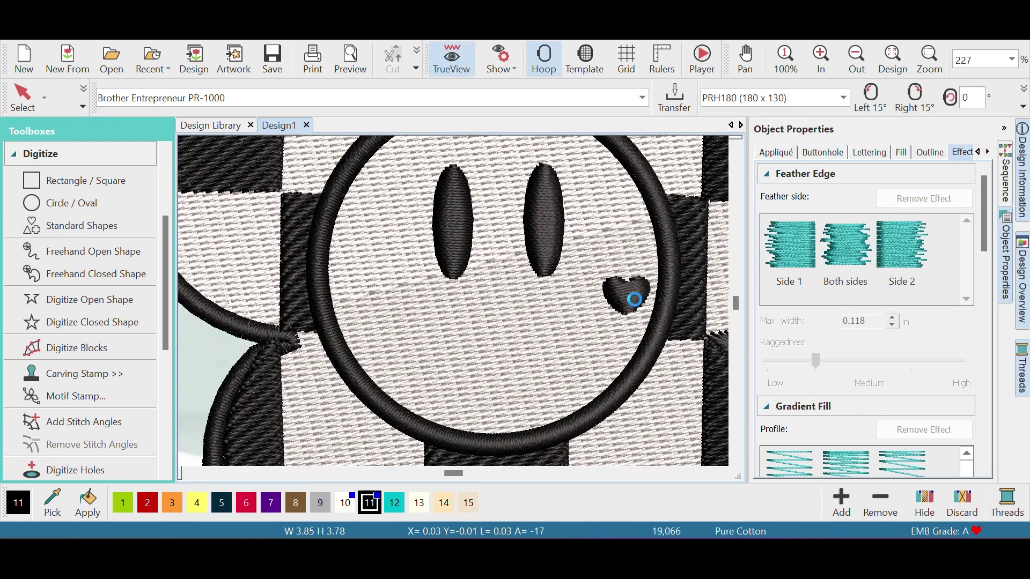
Step: Rotate the heart 30° clockwise and move it onto the right end of the smile in the artwork
left_click(636, 300)
mouse_move(635, 300)
left_mouse_down()
mouse_move(611, 302)
mouse_move(625, 301)
left_mouse_up()
key("ctrl+t")
left_click(858, 100)
left_click(858, 99)
left_click_drag(621, 295, 618, 292)
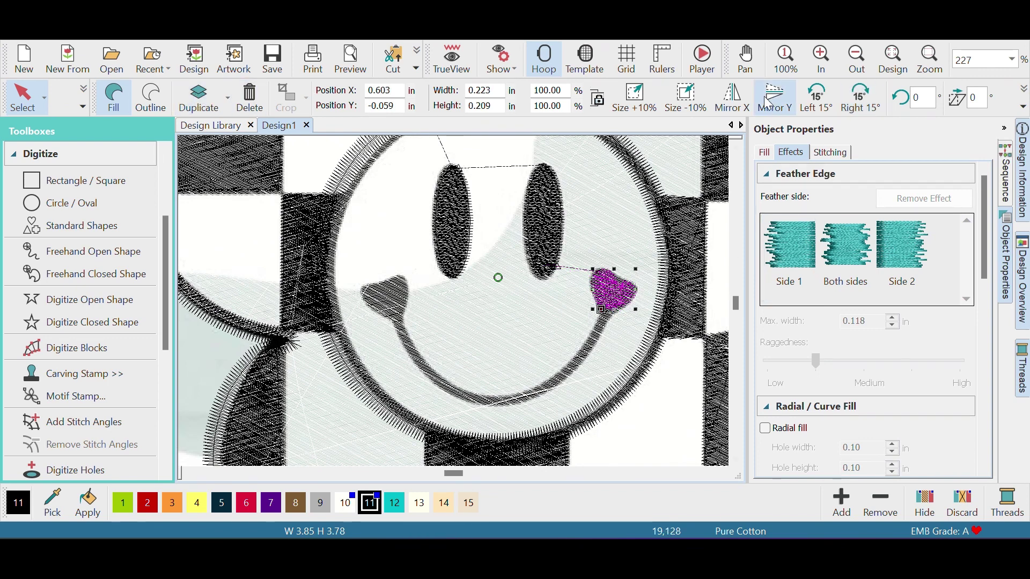
Step: Place a horizontally mirrored copy of the heart on the left end of the smile and enlarge it by 10%
left_click(734, 100)
left_click_drag(624, 296, 396, 301)
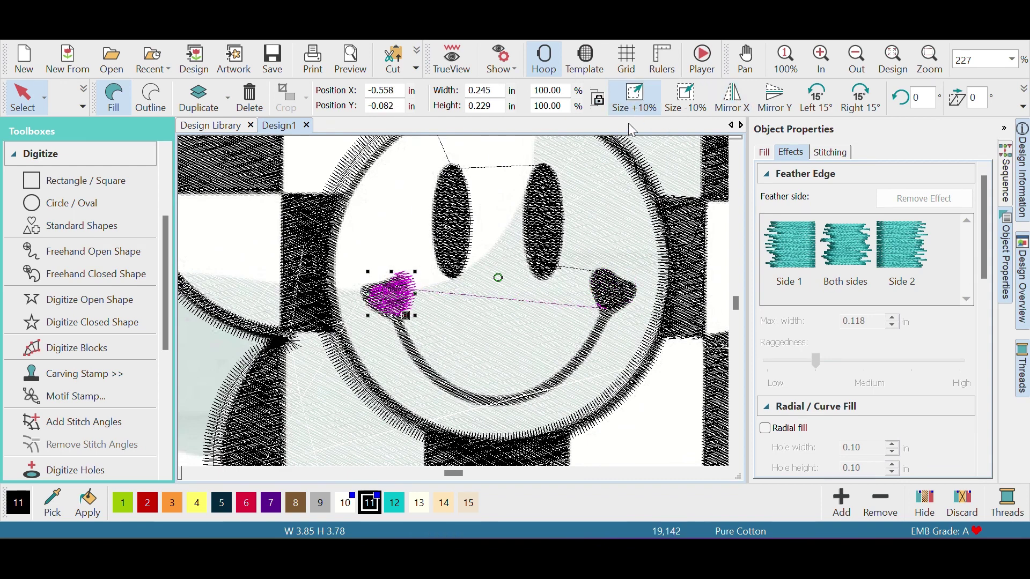
Step: Enlarge the right heart by 10% and reposition both hearts to match the ends of the smile
left_click(615, 308)
left_click(624, 111)
key("t")
left_click_drag(615, 293, 603, 301)
key("t")
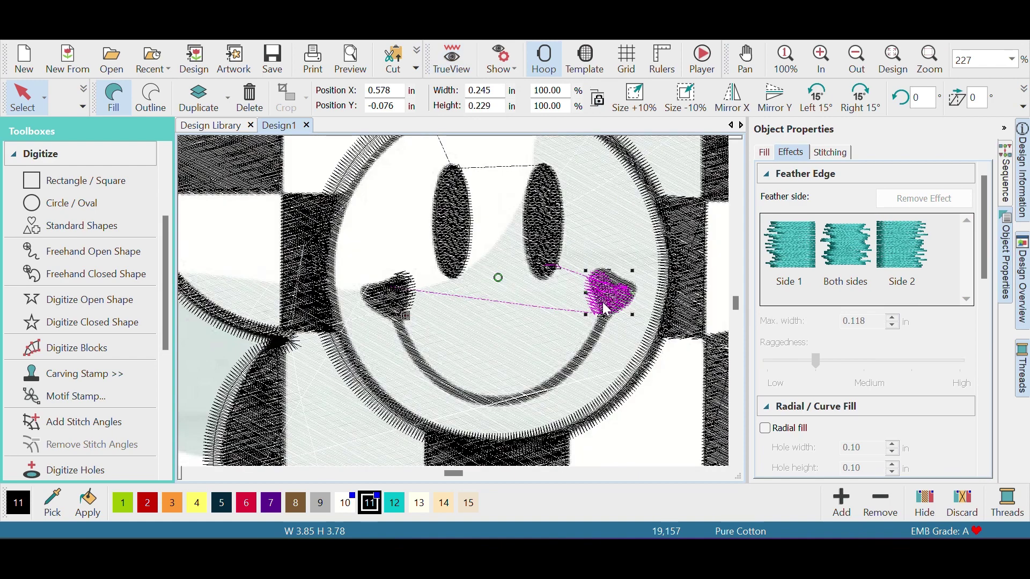
left_click_drag(609, 302, 614, 299)
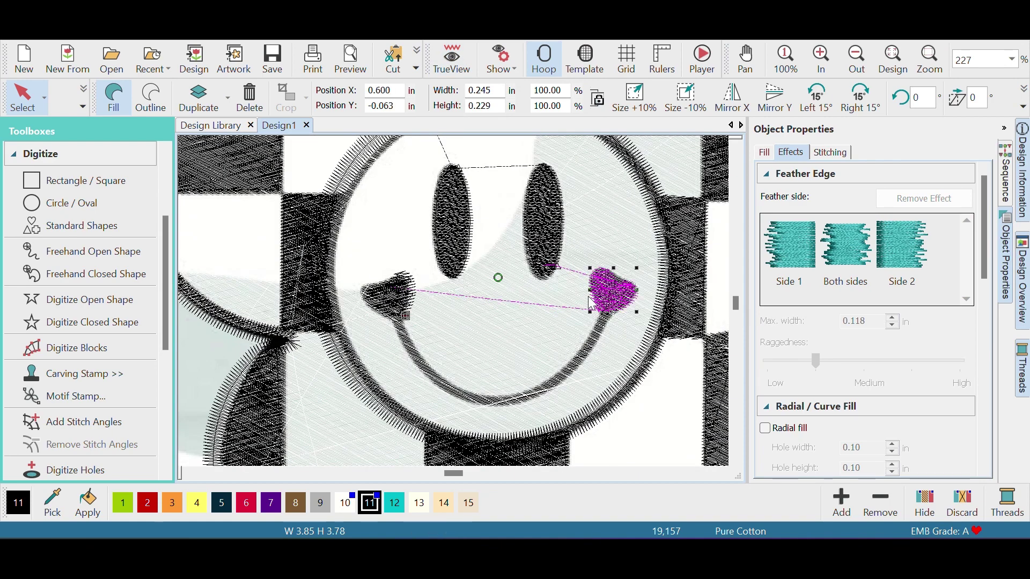
left_click_drag(394, 305, 388, 305)
Step: Digitize the smile curve between the two hearts as a black satin shape with Digitize Blocks and select it in TrueView
left_click(102, 322)
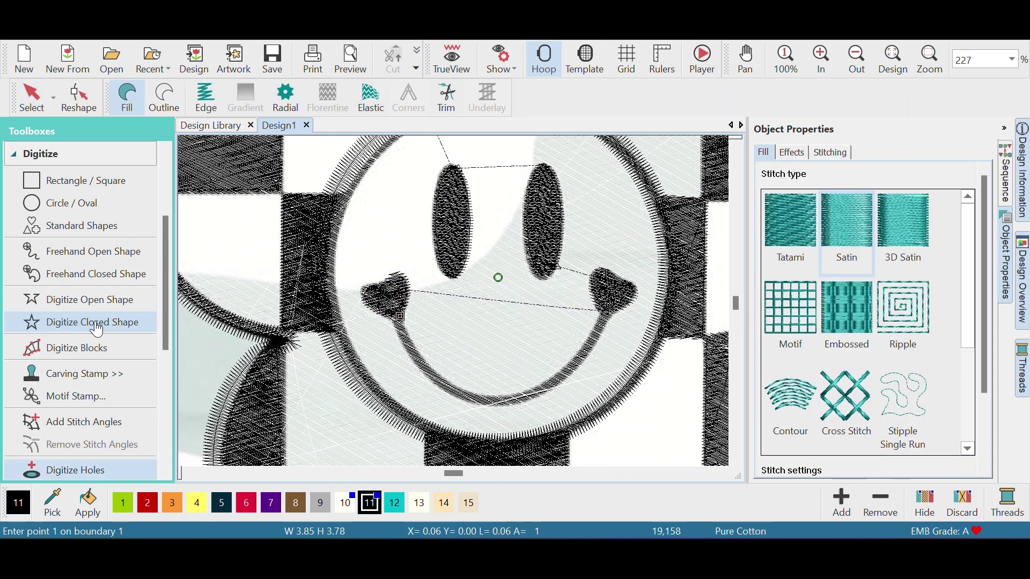
left_click(97, 349)
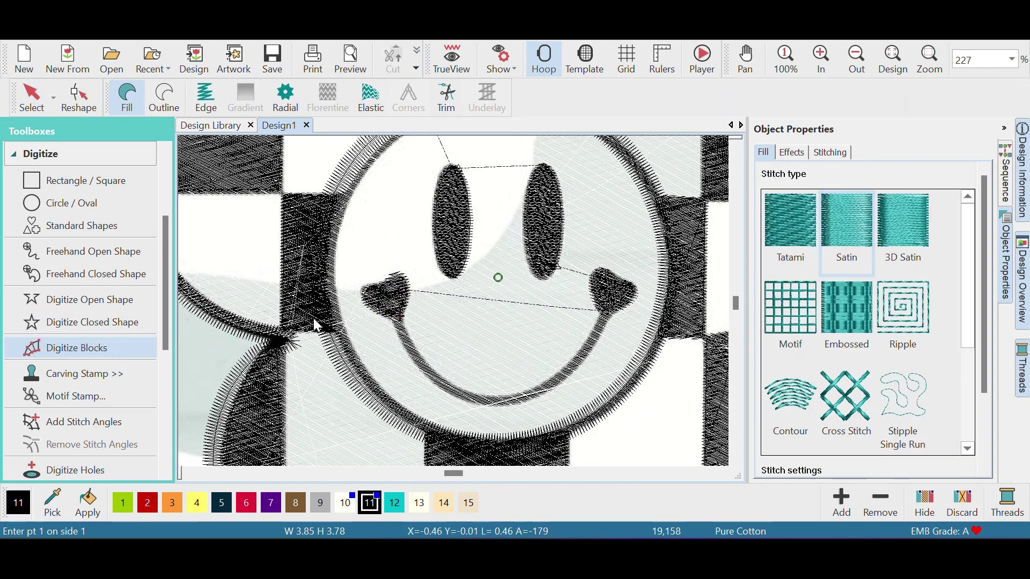
left_click(392, 318)
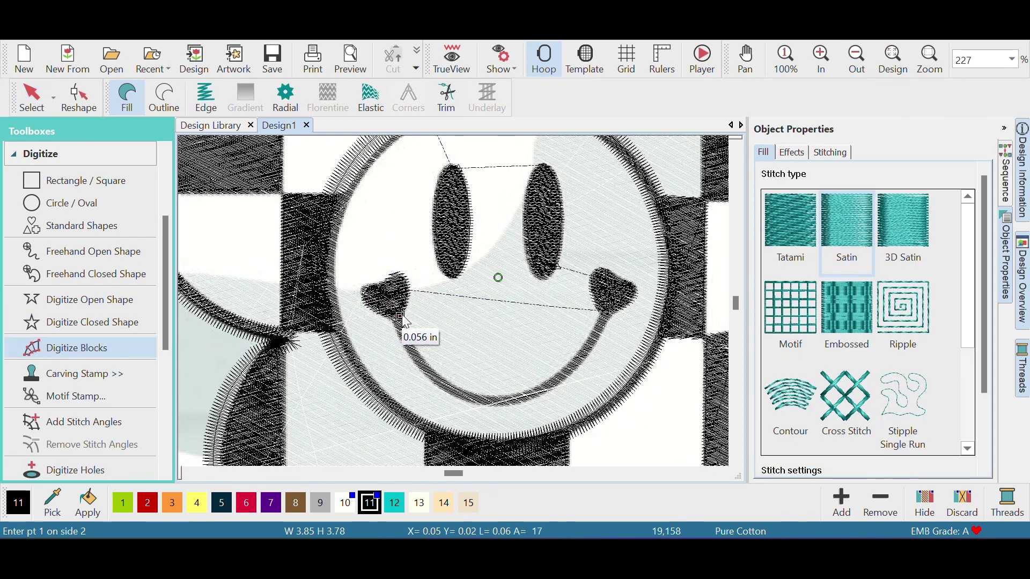
left_click(425, 366)
left_click(438, 394)
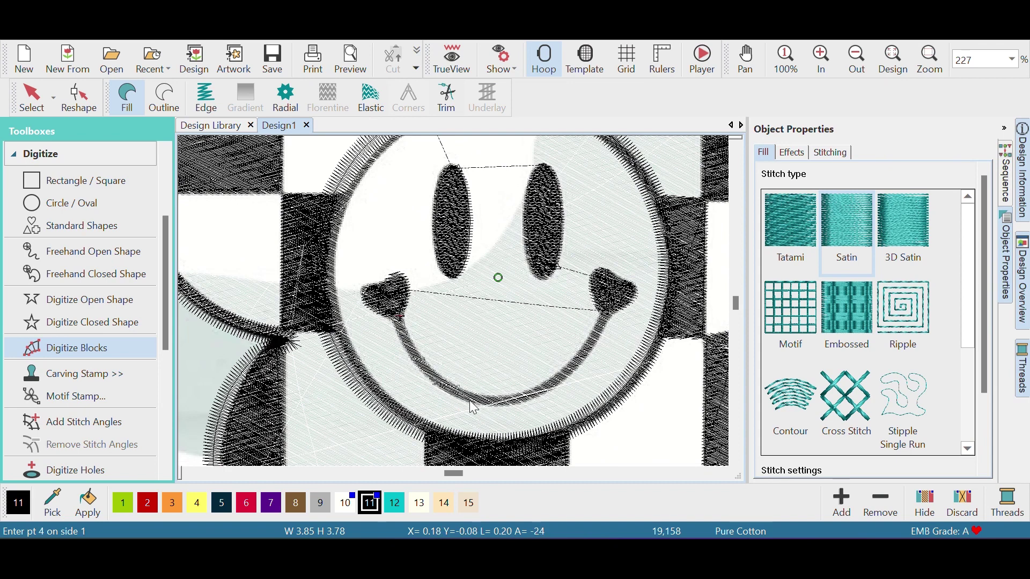
left_click(469, 404)
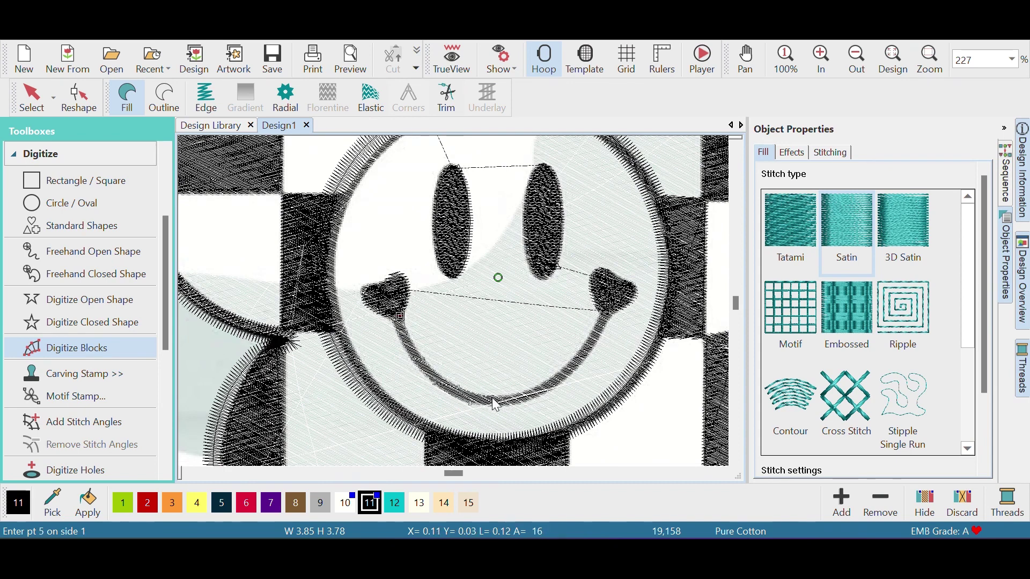
left_click(534, 391)
left_click(578, 364)
left_click(598, 331)
left_click(612, 314)
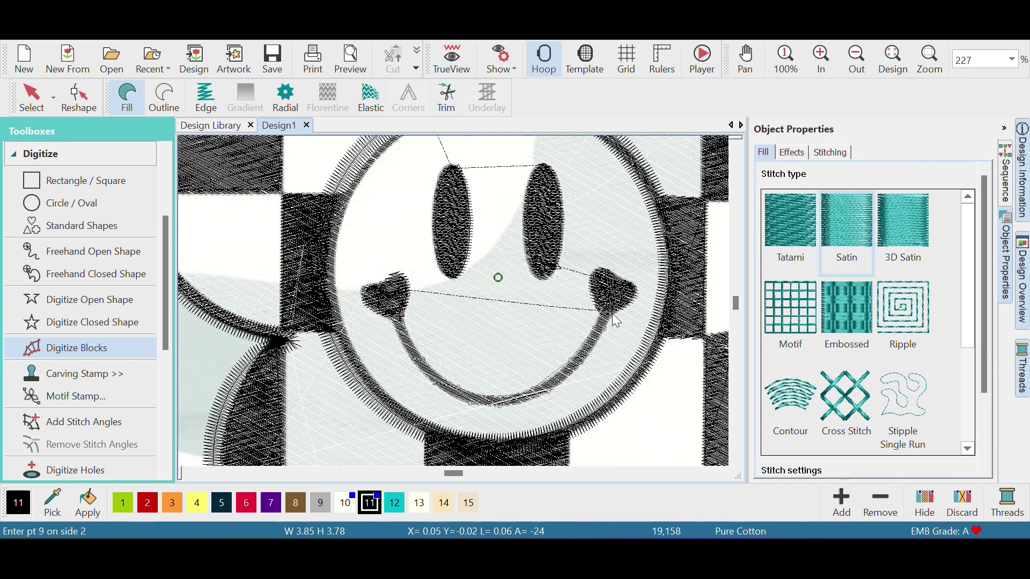
key("Return")
key("t")
key("Escape")
left_click(515, 394)
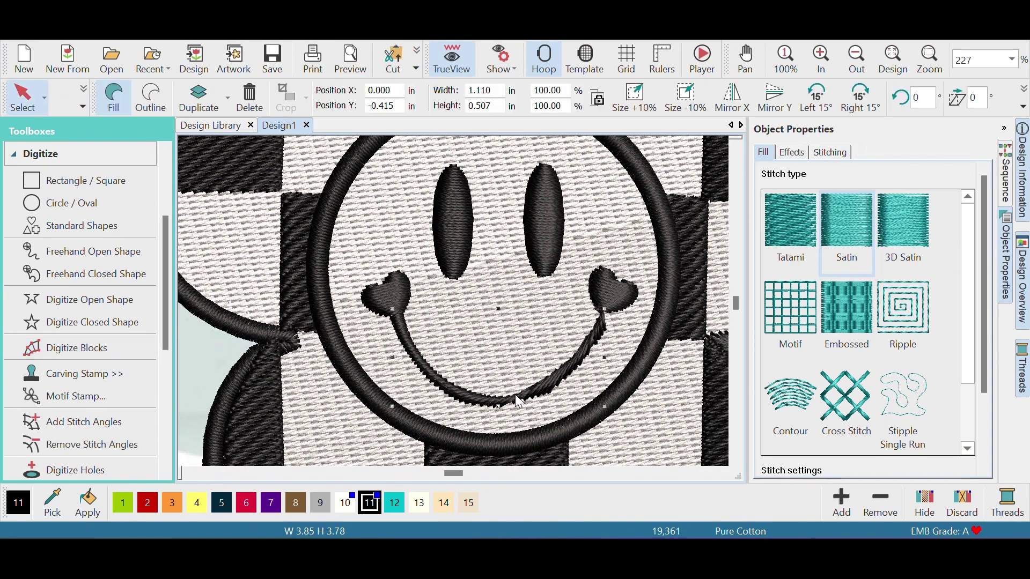
Step: Remove the smile's existing stitch angles and add five new stitch angles running across the curve along its length
left_click(121, 445)
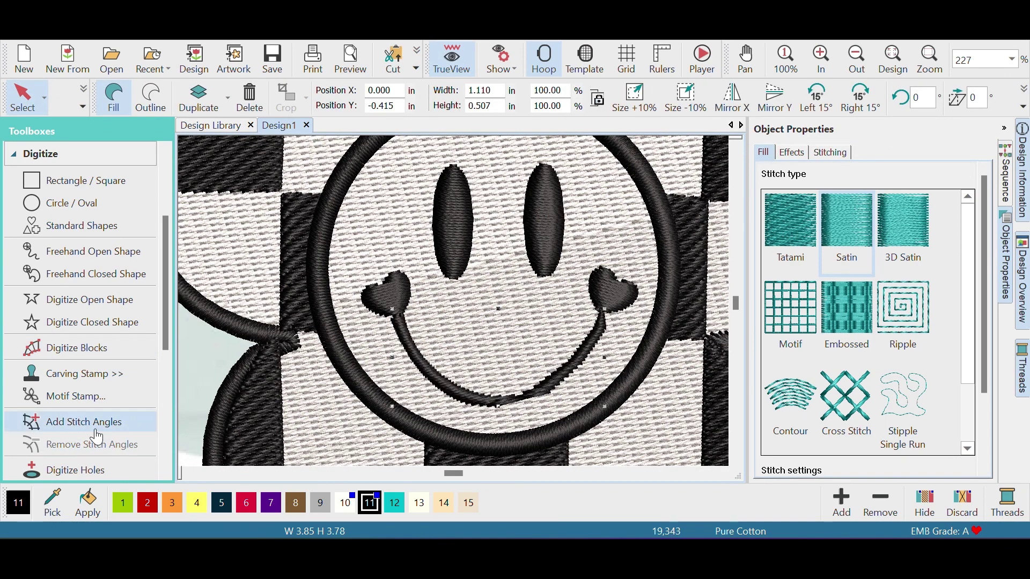
left_click(108, 422)
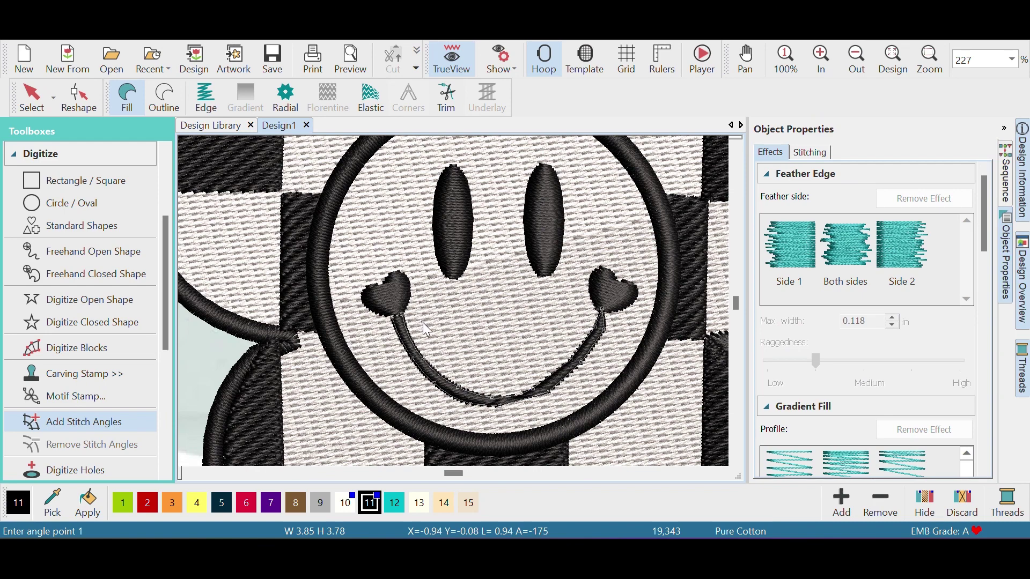
left_click(423, 323)
left_click(356, 364)
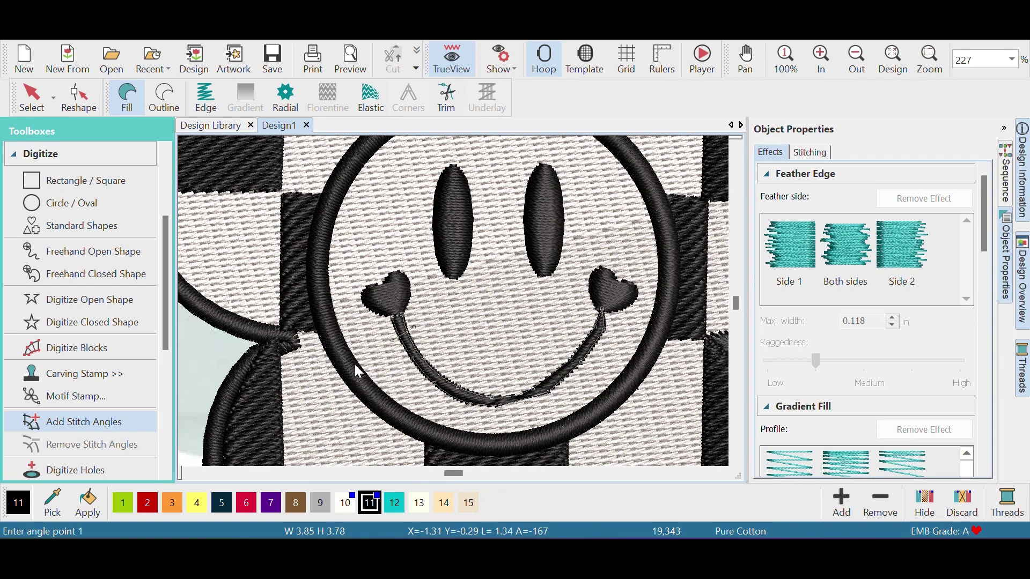
left_click(433, 388)
left_click(497, 385)
left_click(498, 415)
left_click(532, 369)
left_click(571, 406)
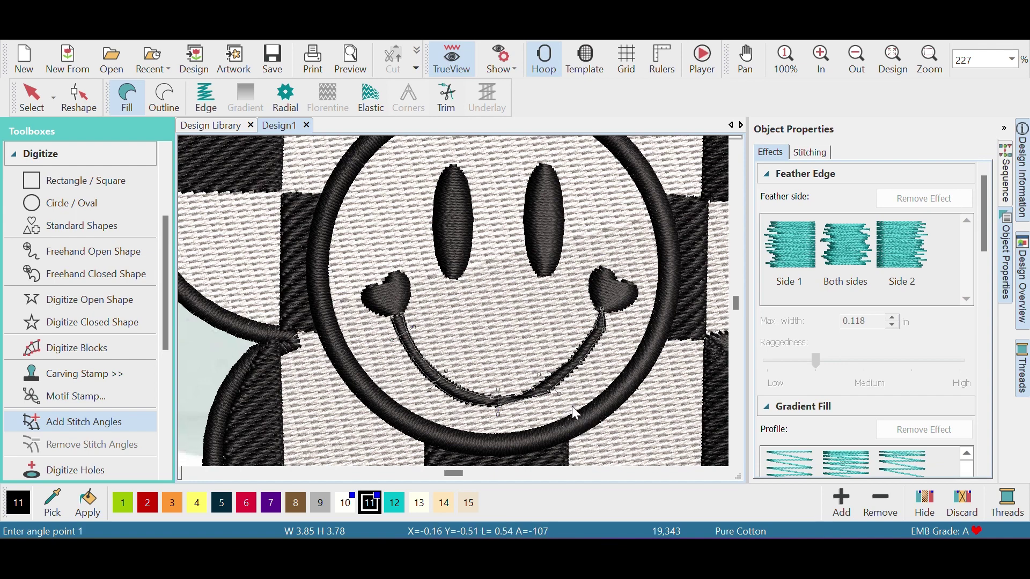
left_click(561, 341)
left_click(630, 378)
key("Escape")
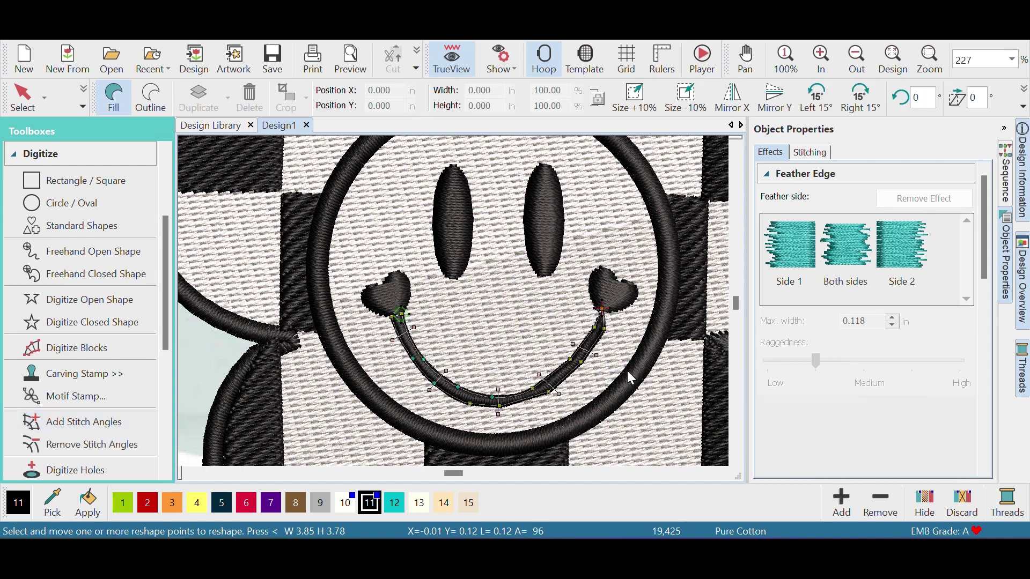
Step: Reshape the smile's lower edge just right of its middle outward into a smoother curve
left_click(929, 59)
left_click_drag(488, 378, 548, 429)
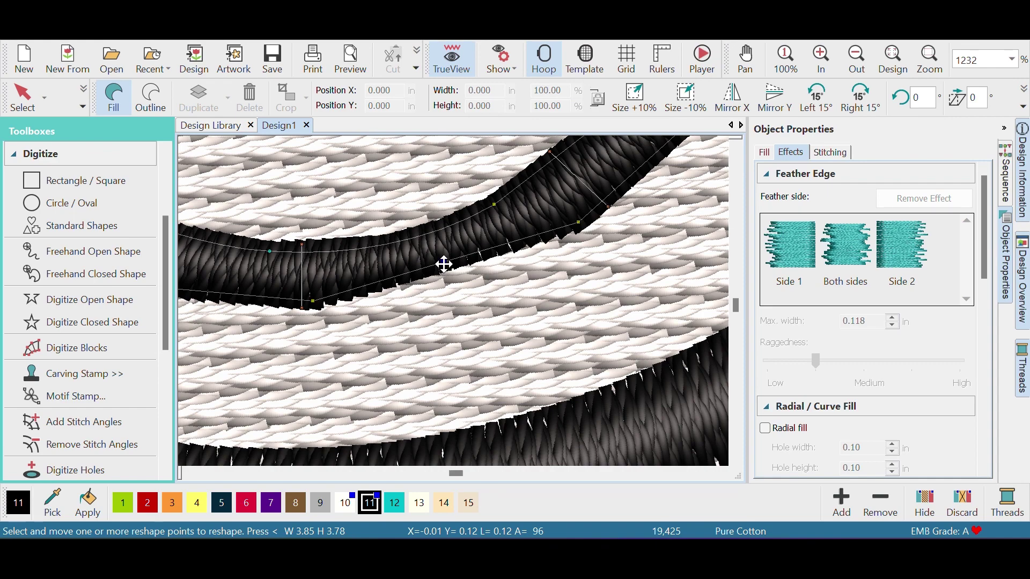
left_click_drag(444, 264, 447, 276)
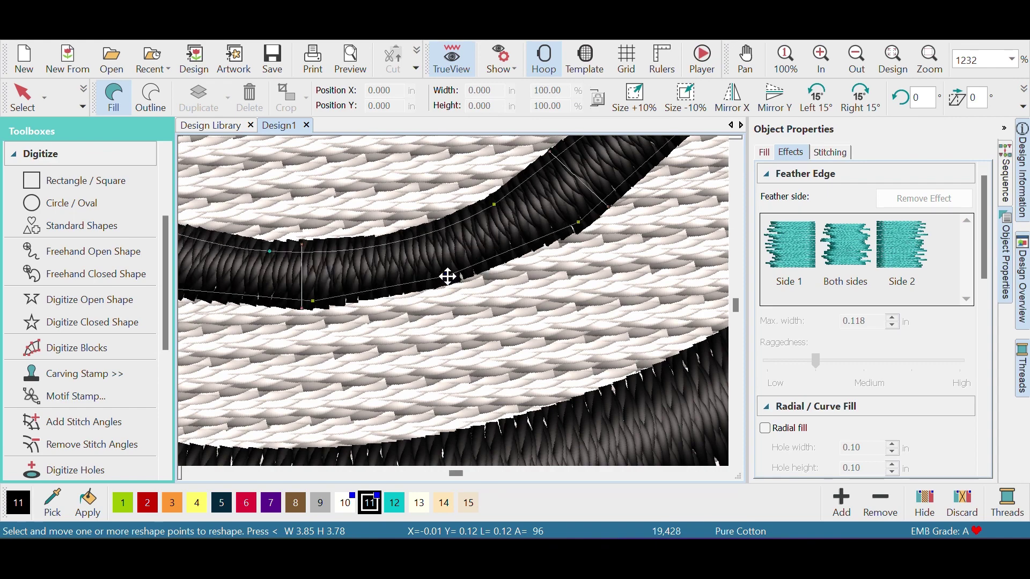
Step: Widen the smile's right end into the heart and smooth its inner and outer edges by moving the reshape points
key("v")
left_click_drag(418, 187, 458, 172)
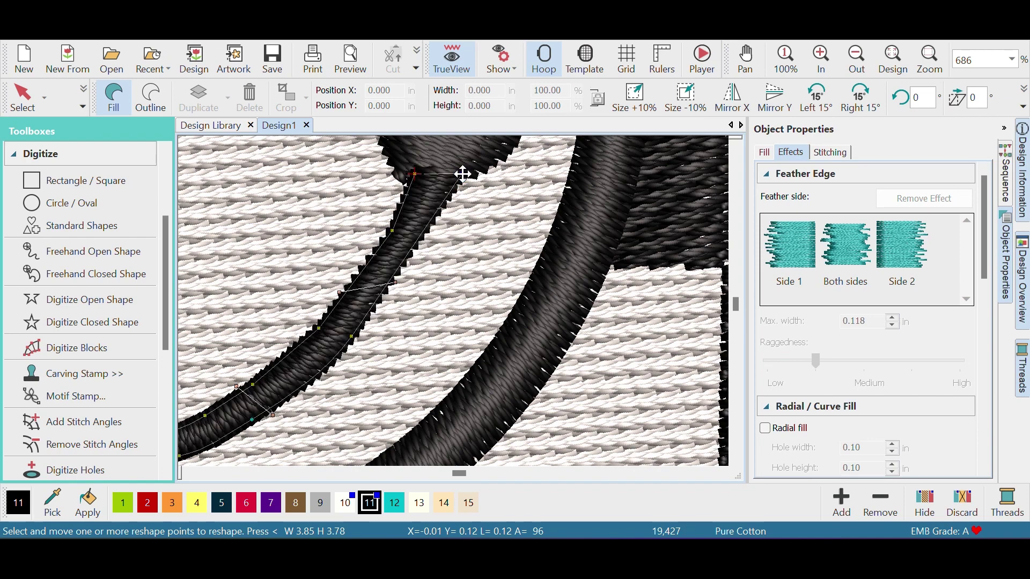
left_click_drag(414, 170, 413, 167)
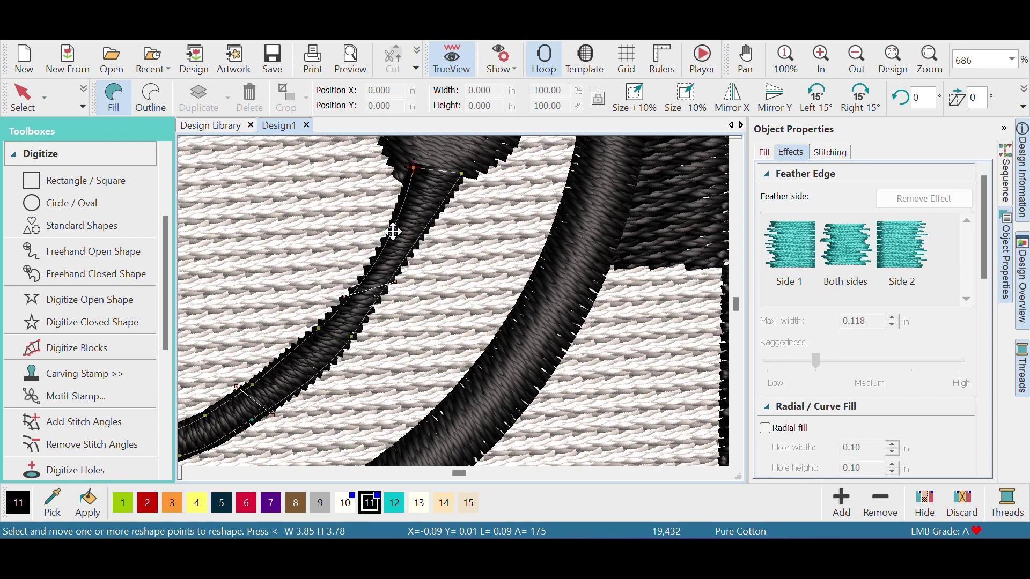
left_click_drag(393, 231, 385, 226)
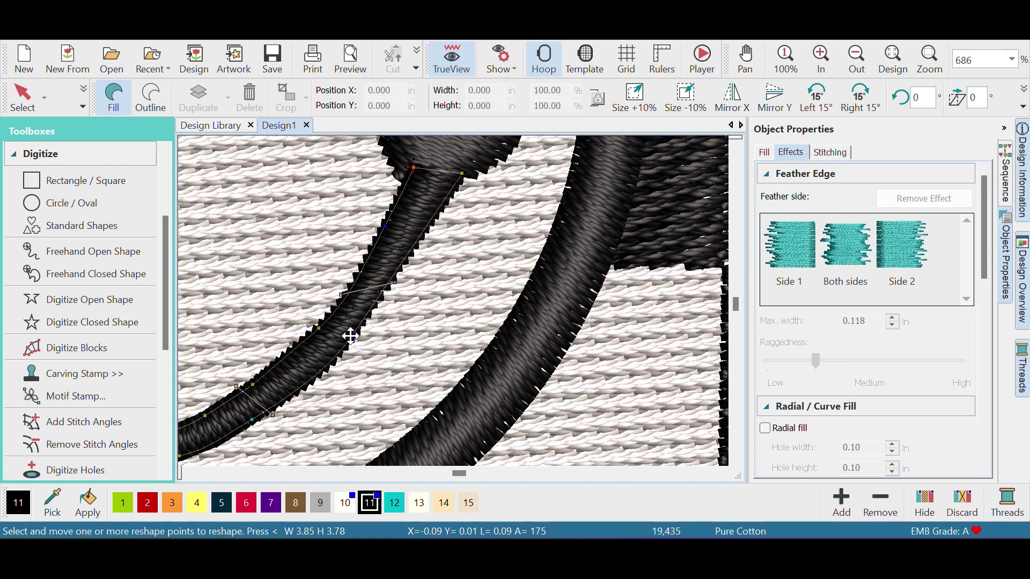
left_click_drag(355, 333, 328, 311)
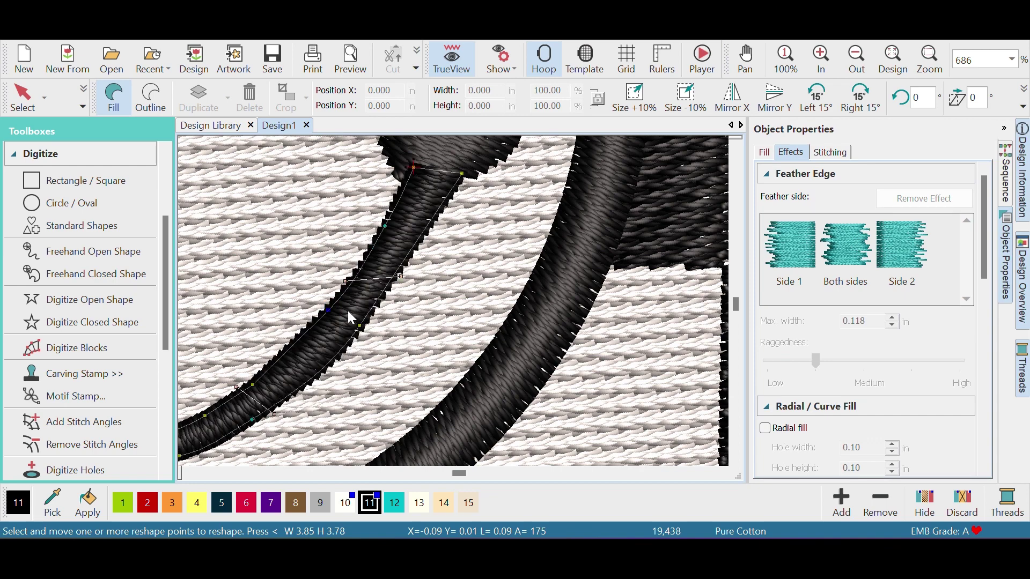
key("Escape")
Step: Move the smile ahead of both hearts in the stitching sequence of objects
left_click(894, 68)
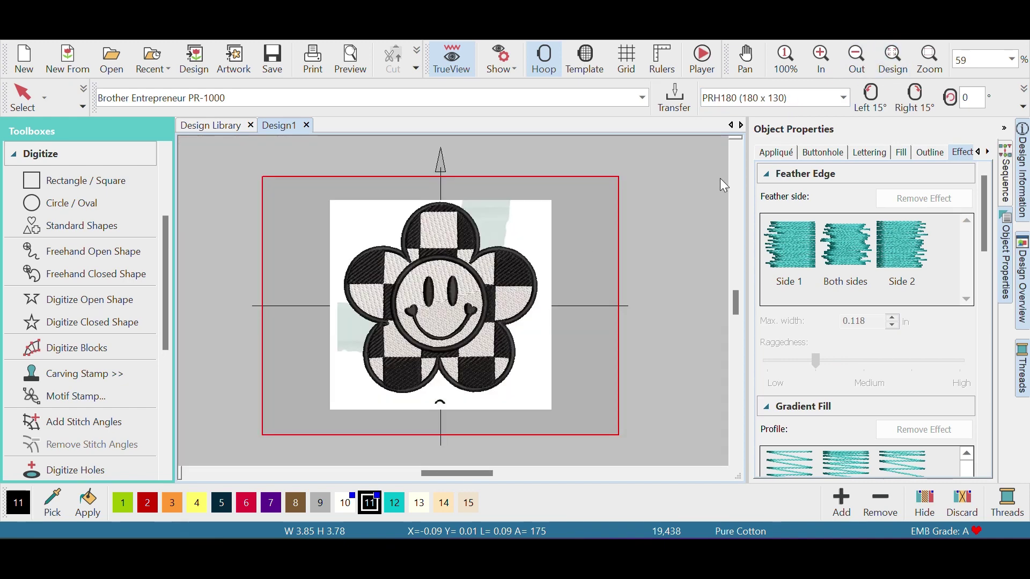
left_click(893, 59)
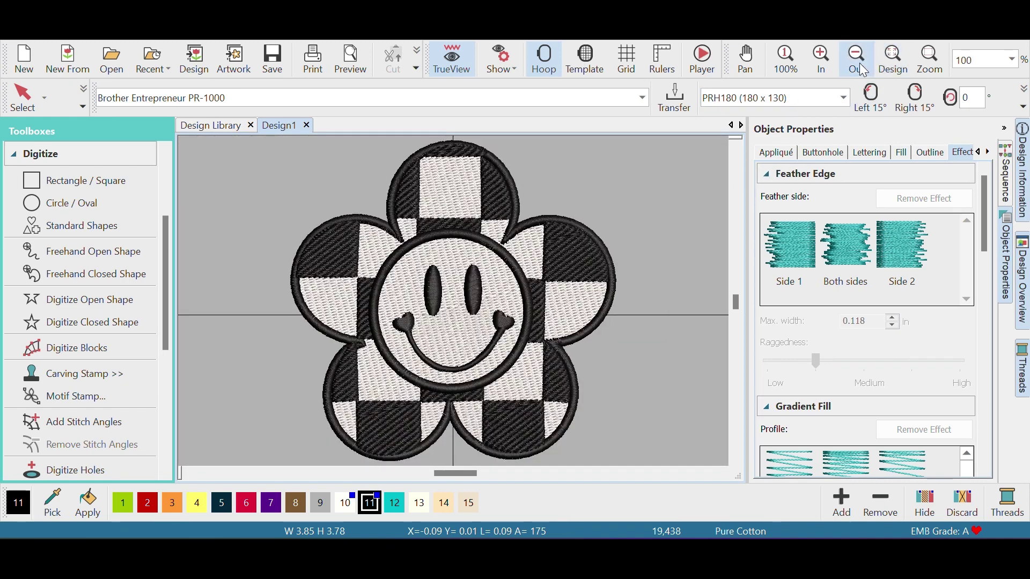
left_click(862, 64)
left_click(1008, 199)
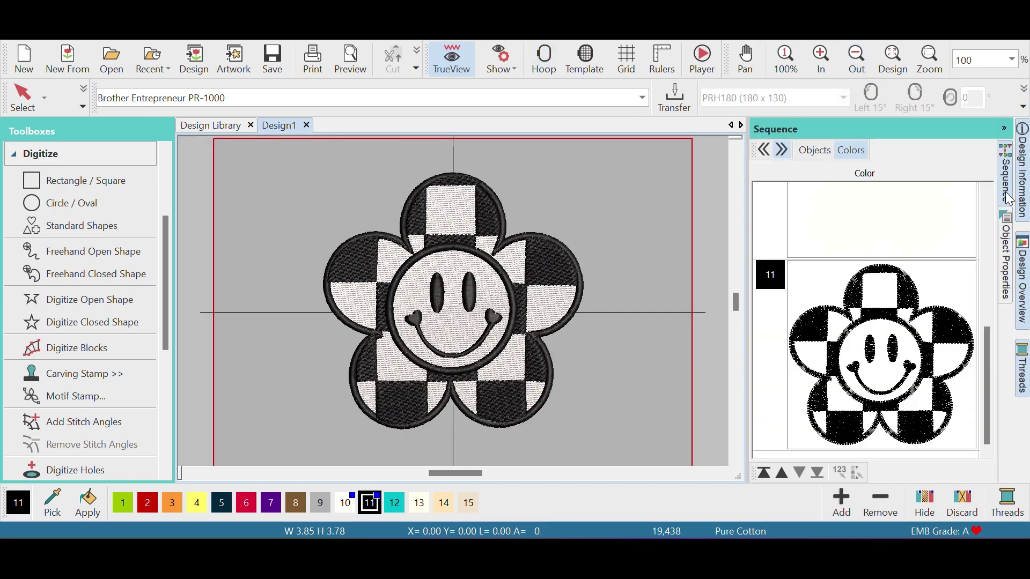
left_click(814, 150)
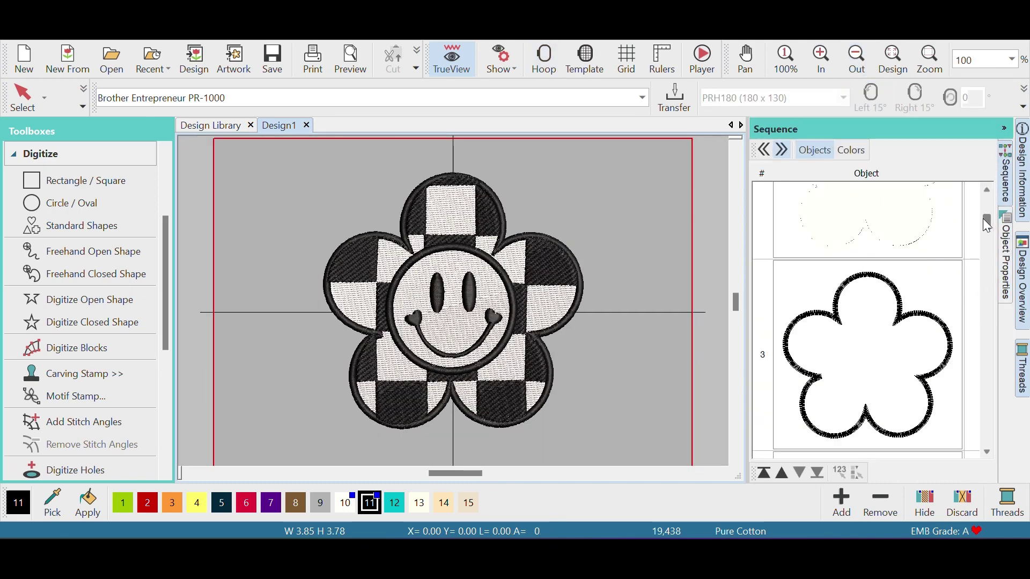
left_click_drag(987, 223, 988, 456)
left_click(925, 394)
left_click(782, 473)
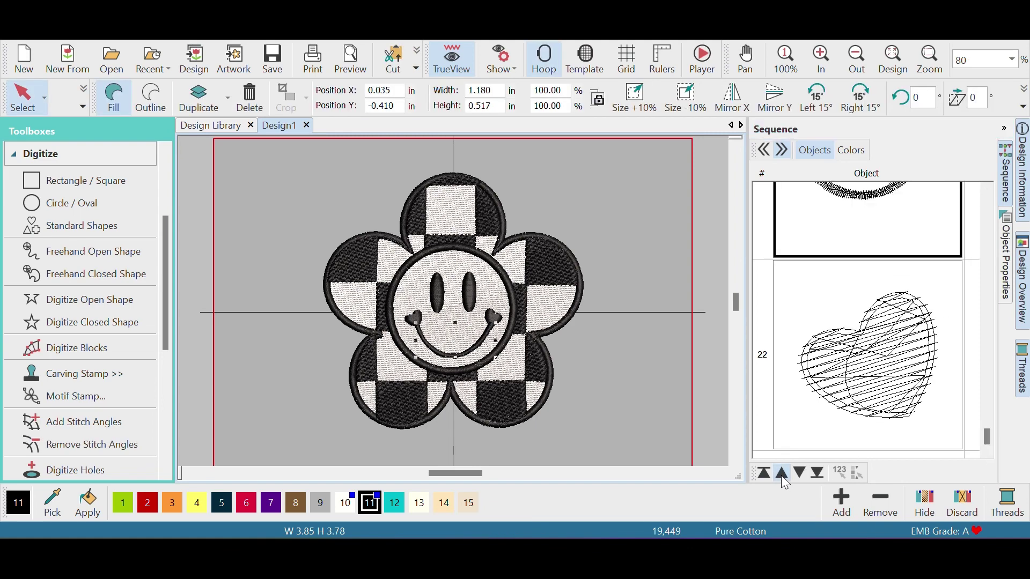
left_click(781, 475)
left_click(693, 414)
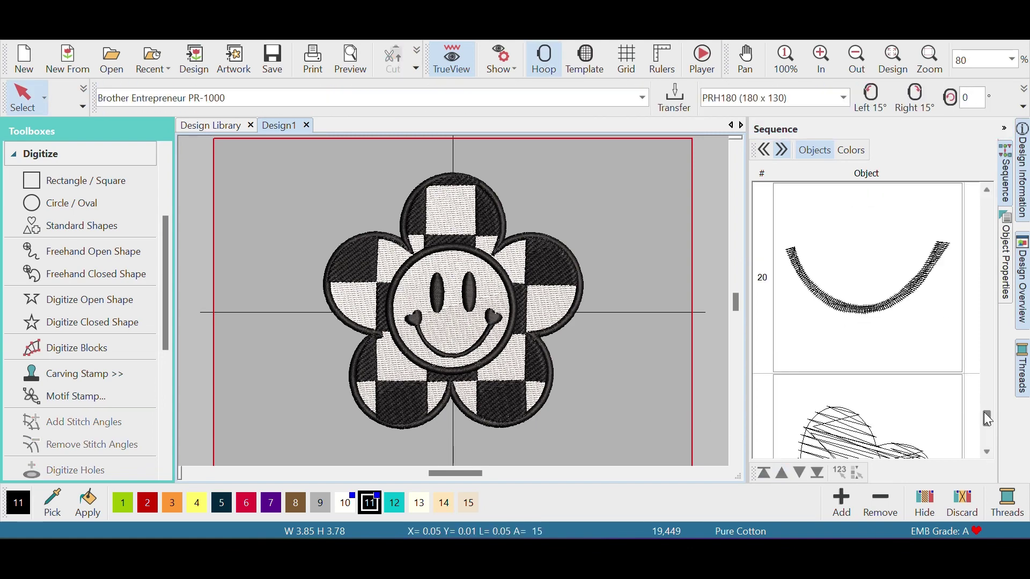
Step: Move the black flower outline to the end of the stitching sequence and reopen the object properties
left_click_drag(985, 416, 996, 209)
left_click(880, 445)
left_click(818, 473)
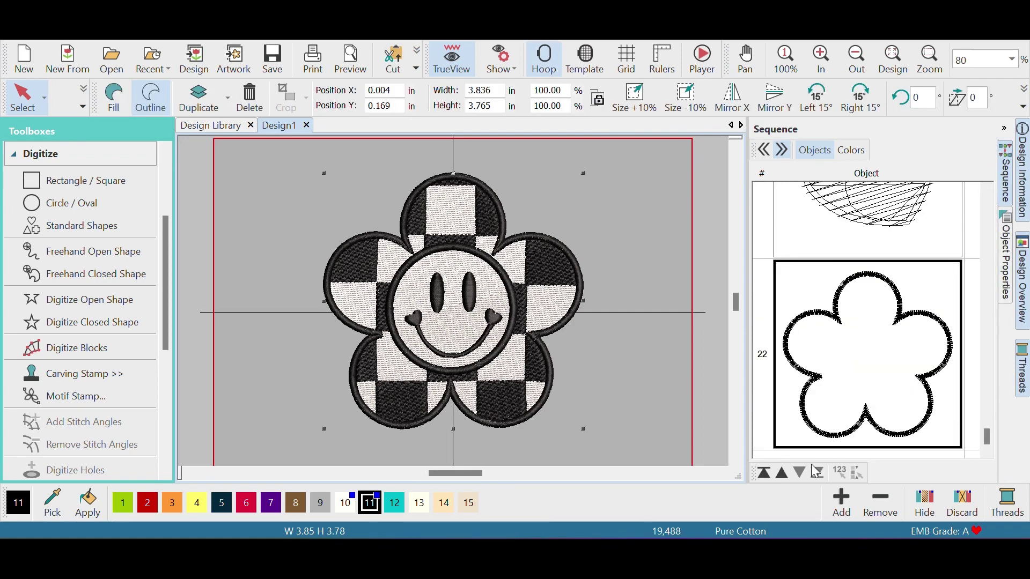
left_click(660, 400)
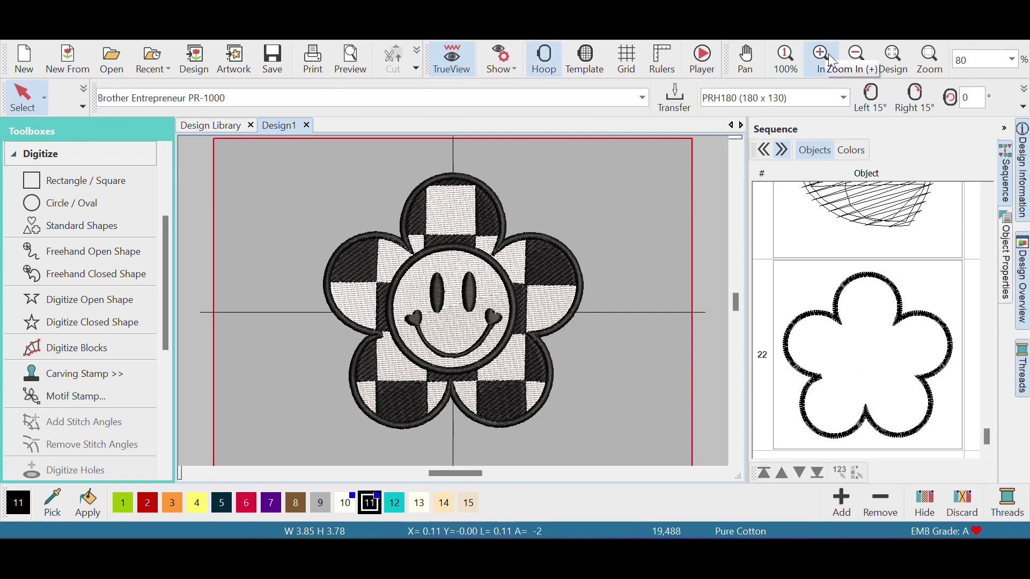
left_click(1004, 262)
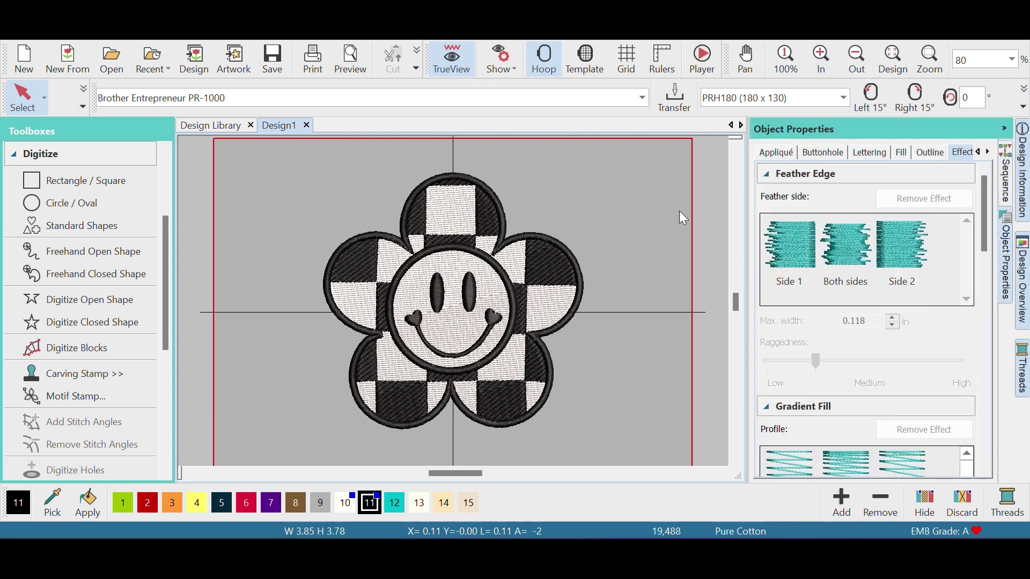